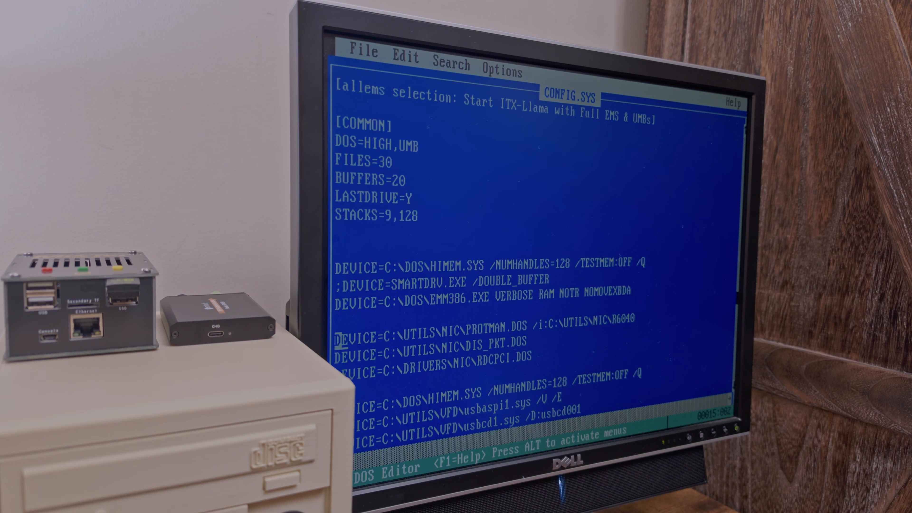
pyautogui.hotkey('shift', 'Right')
pyautogui.hotkey('shift', 'Right')
pyautogui.hotkey('shift', 'Right')
pyautogui.hotkey('shift', 'Right')
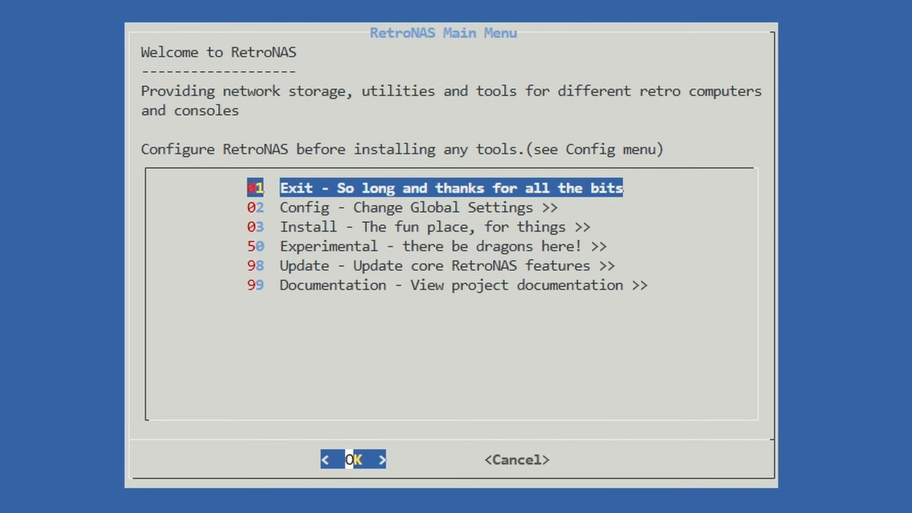
# Step: Open the RetroNAS Update menu and go through its update options
pyautogui.press('Down')
pyautogui.press('Down')
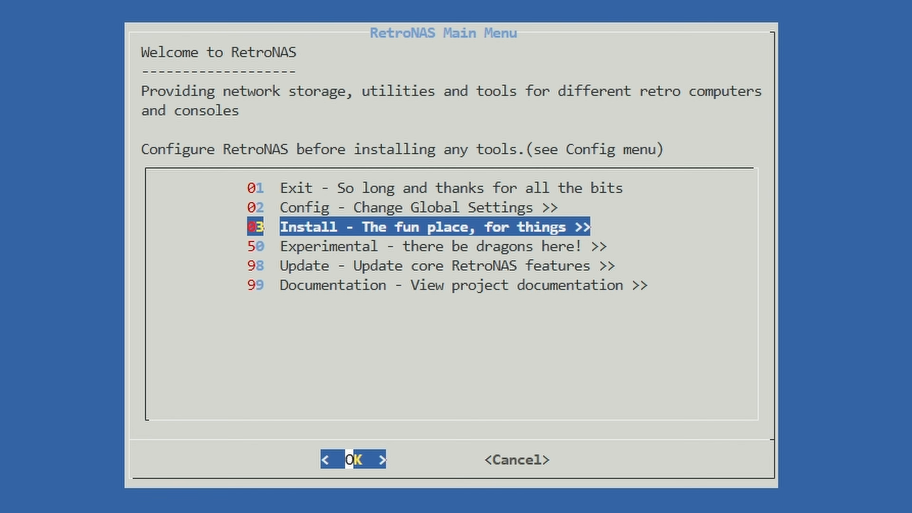
pyautogui.press('Down')
pyautogui.press('Down')
pyautogui.press('Return')
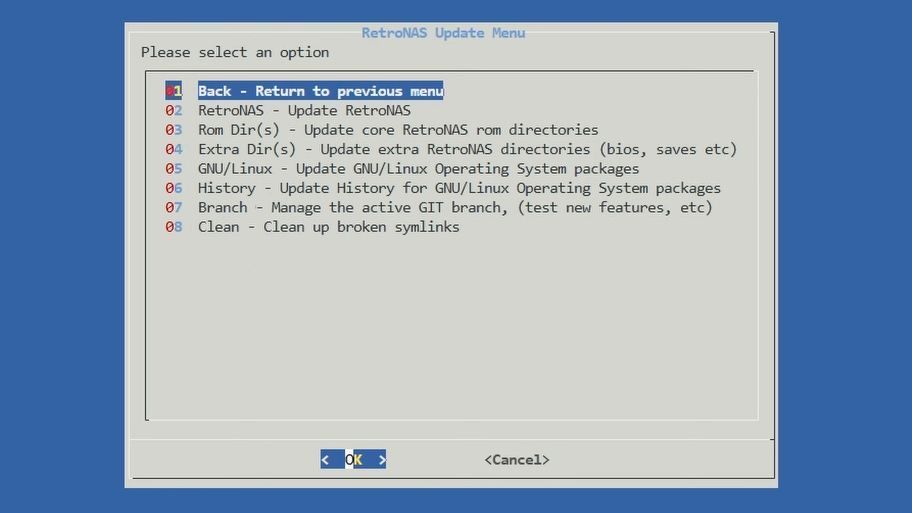
pyautogui.press('Down')
pyautogui.press('Down')
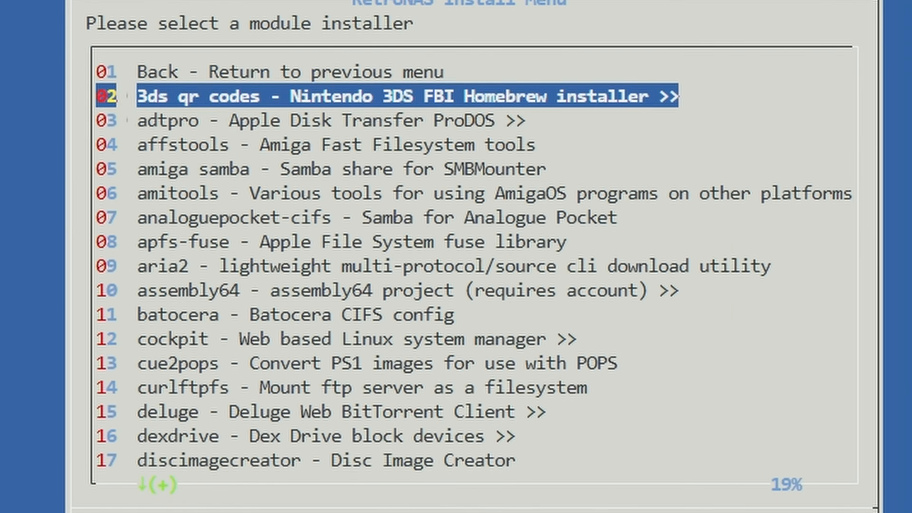
pyautogui.press('Down')
pyautogui.press('Down')
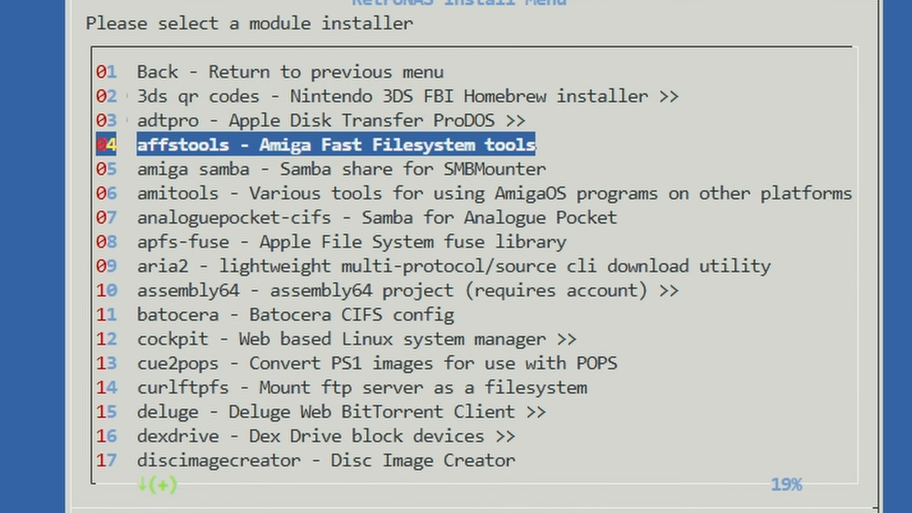
# Step: Browse the module installers offered in the RetroNAS Install menu
pyautogui.press('Down')
pyautogui.press('Down')
pyautogui.press('Down')
pyautogui.press('Down')
pyautogui.press('Down')
pyautogui.press('Down')
pyautogui.press('Down')
pyautogui.press('Down')
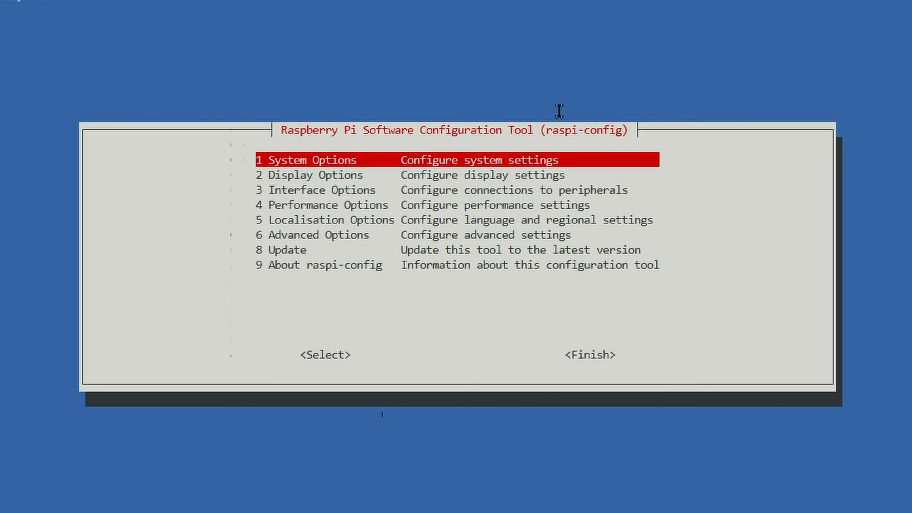
# Step: Open Interface Options in the Raspberry Pi configuration tool (raspi-config)
pyautogui.press('Down')
pyautogui.press('Down')
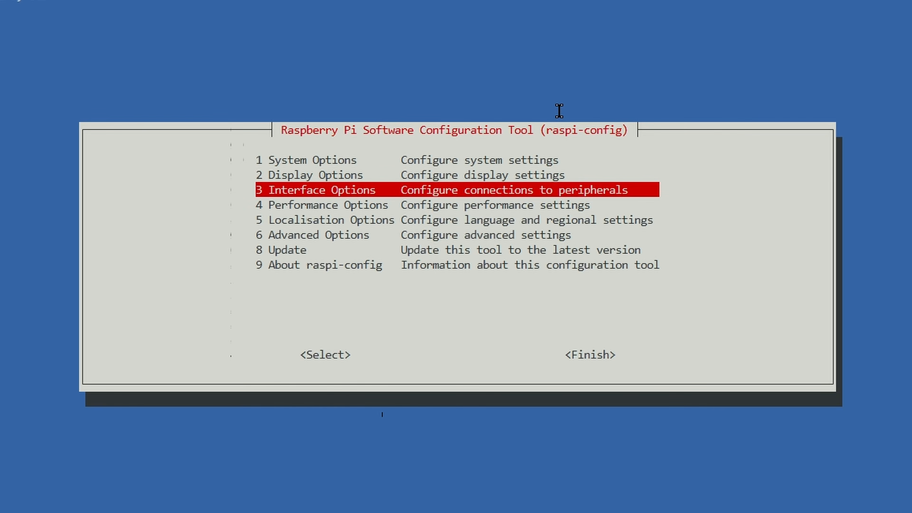
pyautogui.press('Return')
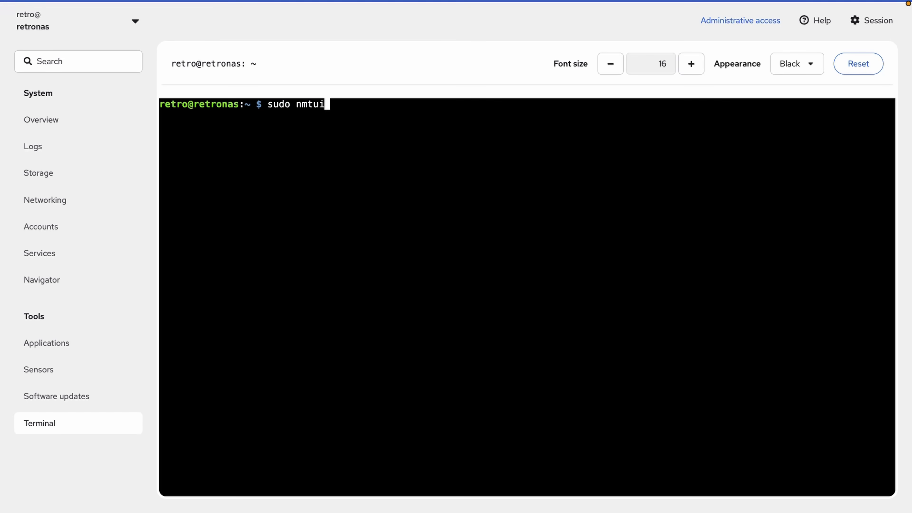
# Step: Inspect the settings of the preconfigured Wi-Fi connection in NetworkManager TUI, then return to the shell without editing them
pyautogui.press('Return')
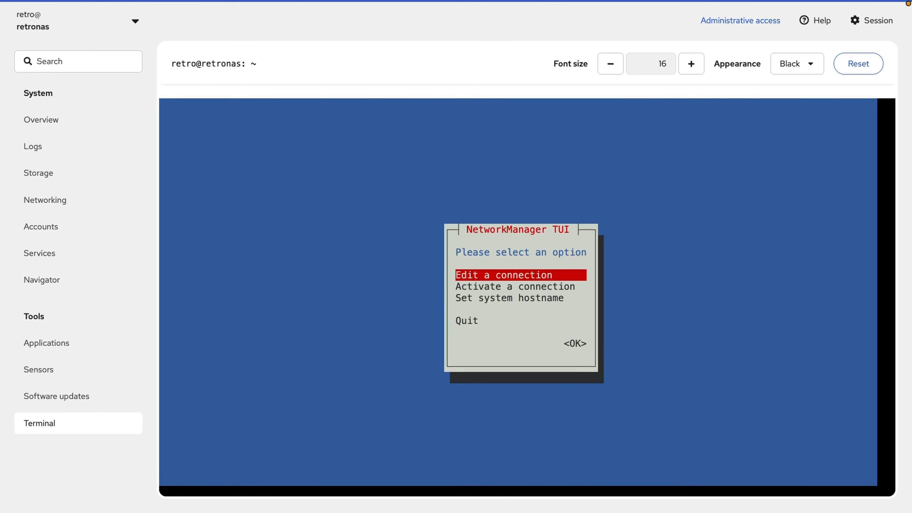
pyautogui.press('Down')
pyautogui.press('Up')
pyautogui.press('Return')
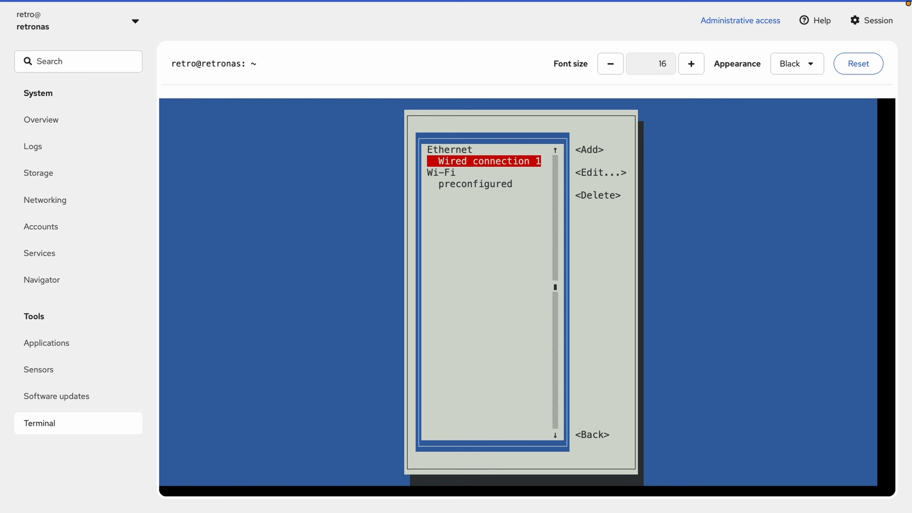
pyautogui.press('Down')
pyautogui.press('Tab')
pyautogui.press('Tab')
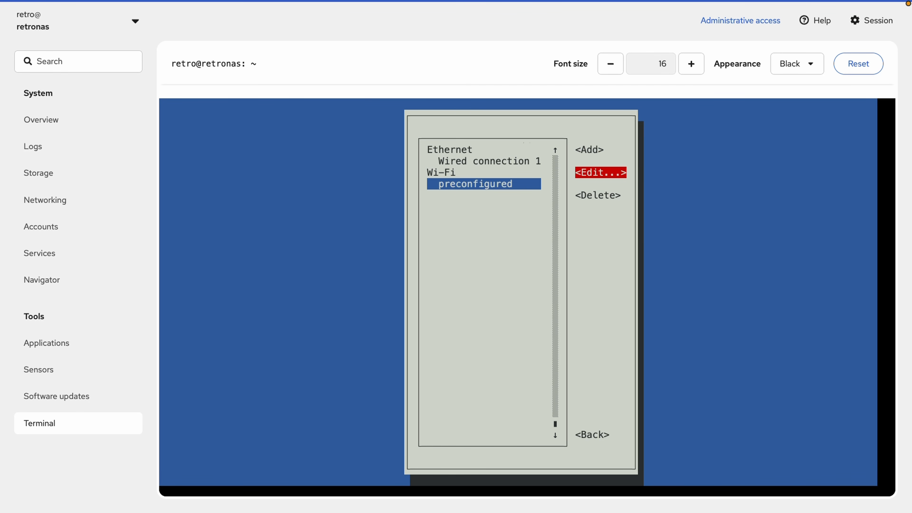
pyautogui.press('Return')
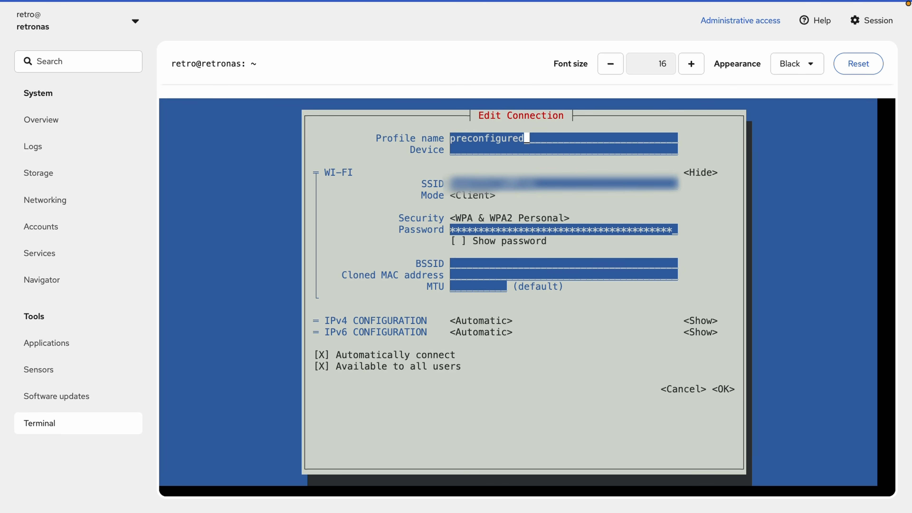
pyautogui.press('Escape')
pyautogui.press('Escape')
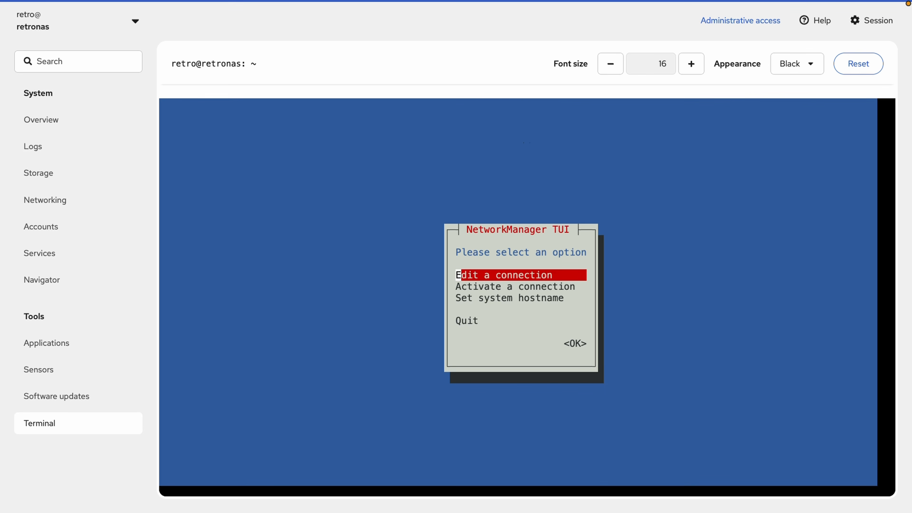
pyautogui.press('Escape')
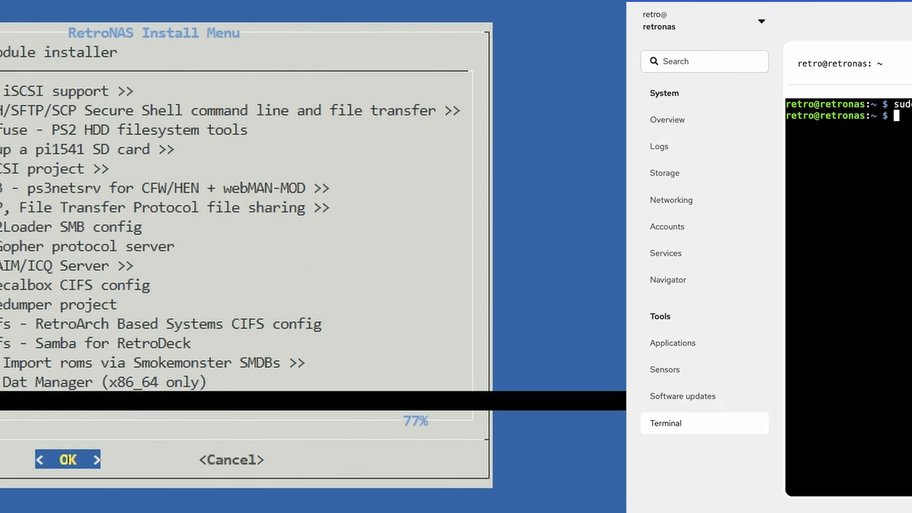
# Step: Locate the etherdfs module in the RetroNAS Install menu
pyautogui.press('Down')
pyautogui.press('Down')
pyautogui.press('Down')
pyautogui.press('Up')
pyautogui.press('Up')
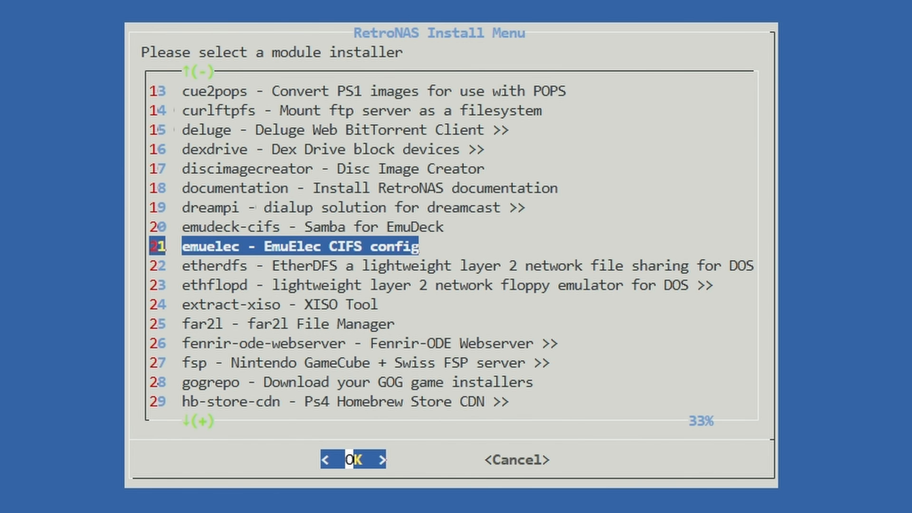
pyautogui.press('Down')
pyautogui.press('Down')
pyautogui.press('Up')
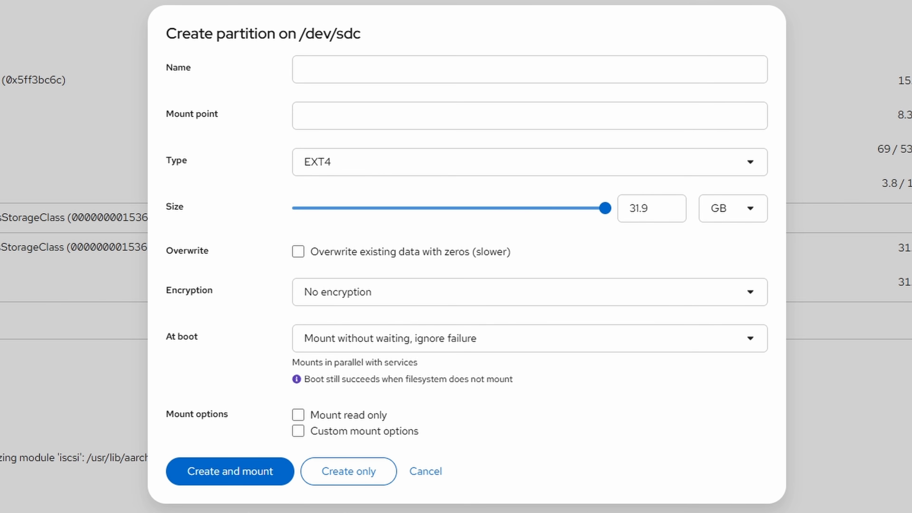
# Step: Name the new partition on /dev/sdc retro, set its mount point to /data/retronas/dos and choose its filesystem type
pyautogui.write('retro')
pyautogui.click(356, 116)
pyautogui.write('/data/retronas/dos')
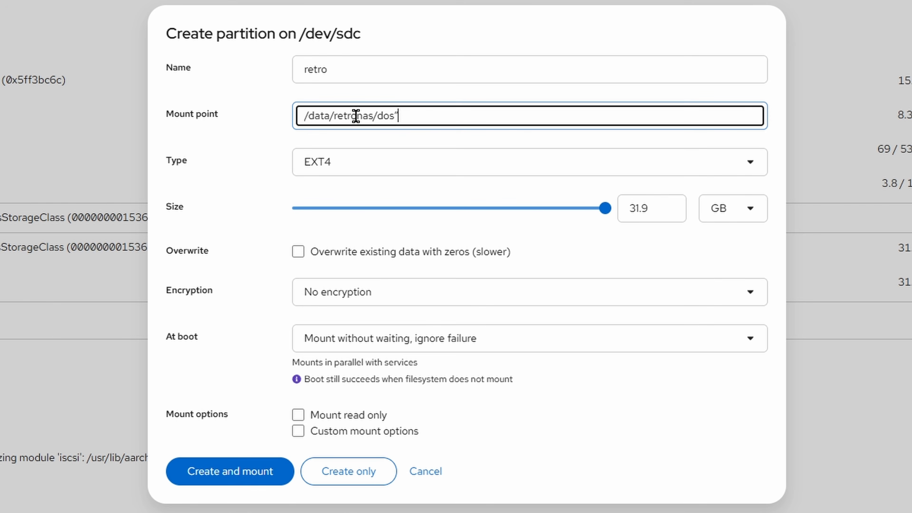
pyautogui.press('BackSpace')
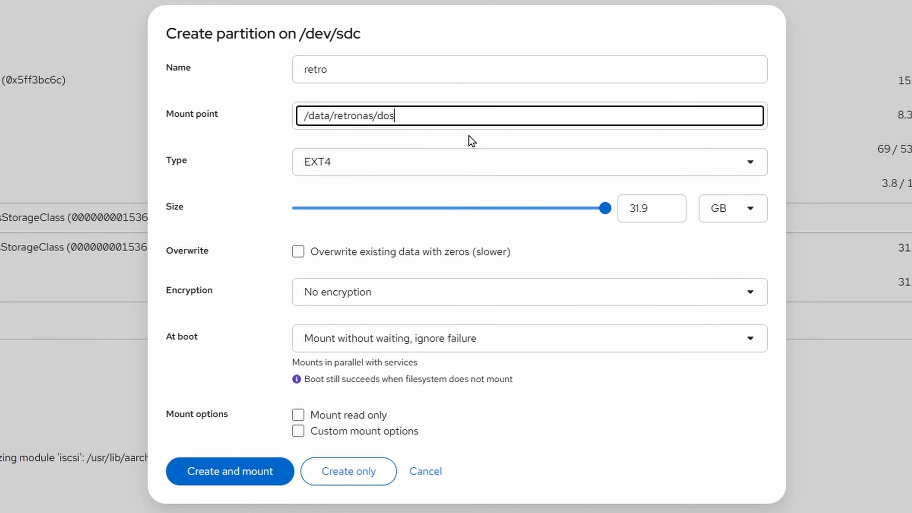
pyautogui.click(395, 171)
pyautogui.click(347, 251)
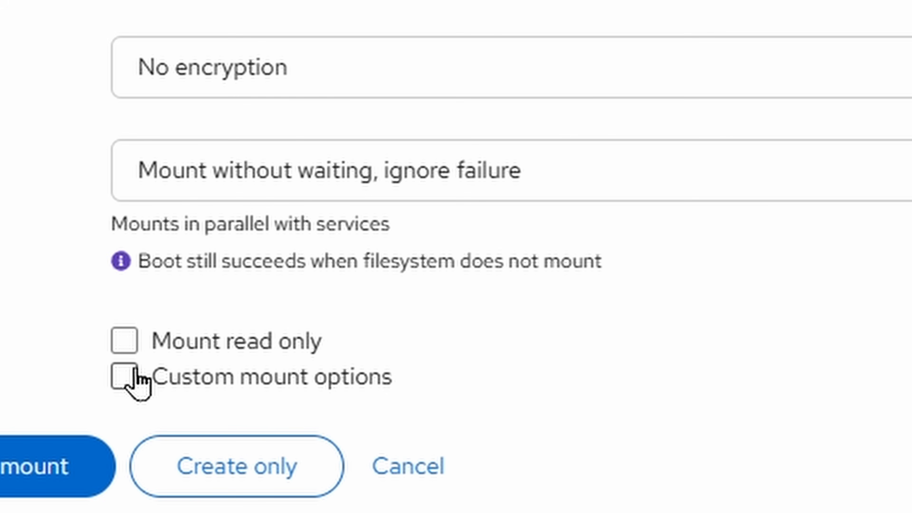
# Step: Enable custom mount options for the partition and enter uid=retro,gid=retro
pyautogui.click(298, 431)
pyautogui.click(197, 425)
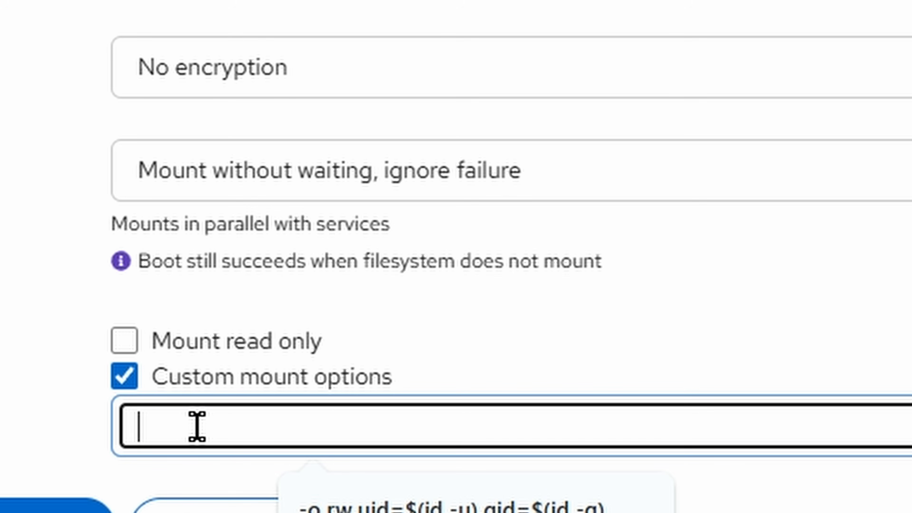
pyautogui.write('uid=retro,gid=retro')
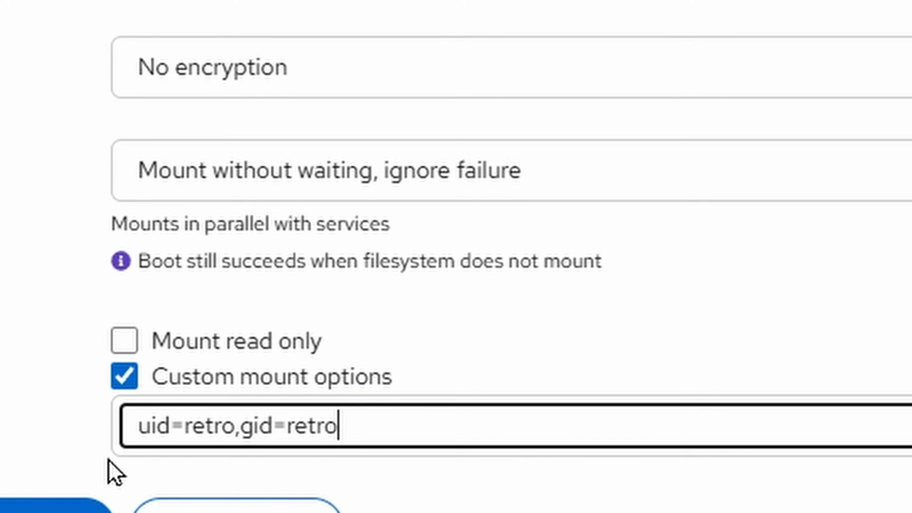
pyautogui.doubleClick(316, 431)
pyautogui.click(199, 427)
pyautogui.doubleClick(198, 427)
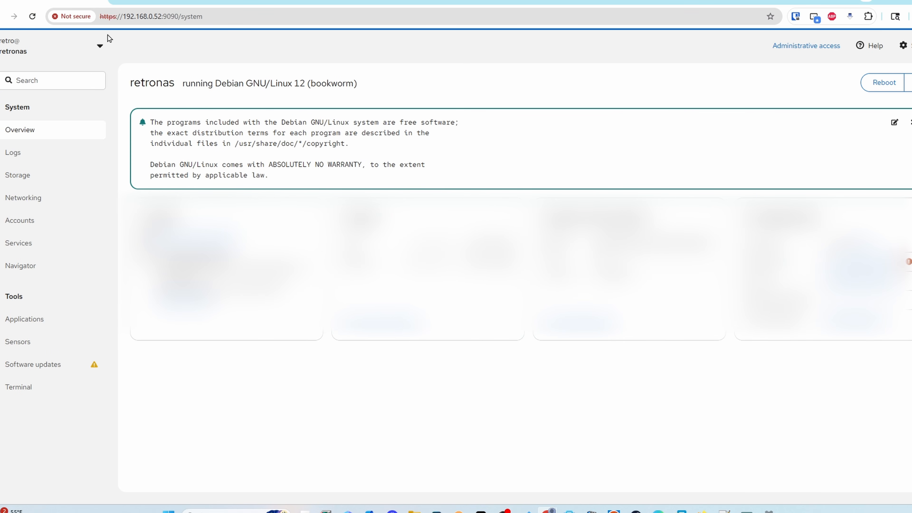
# Step: Open the details of the eth0 network interface in the server's web console
pyautogui.click(10, 204)
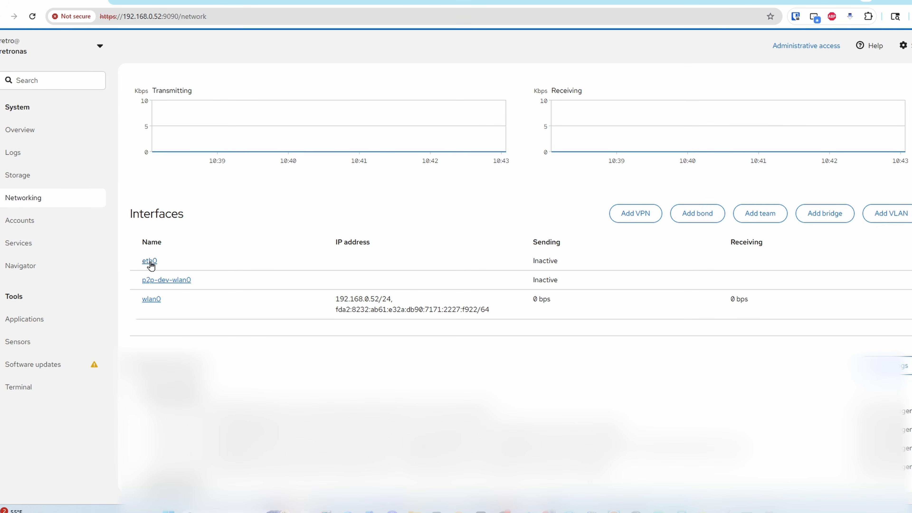
pyautogui.click(148, 261)
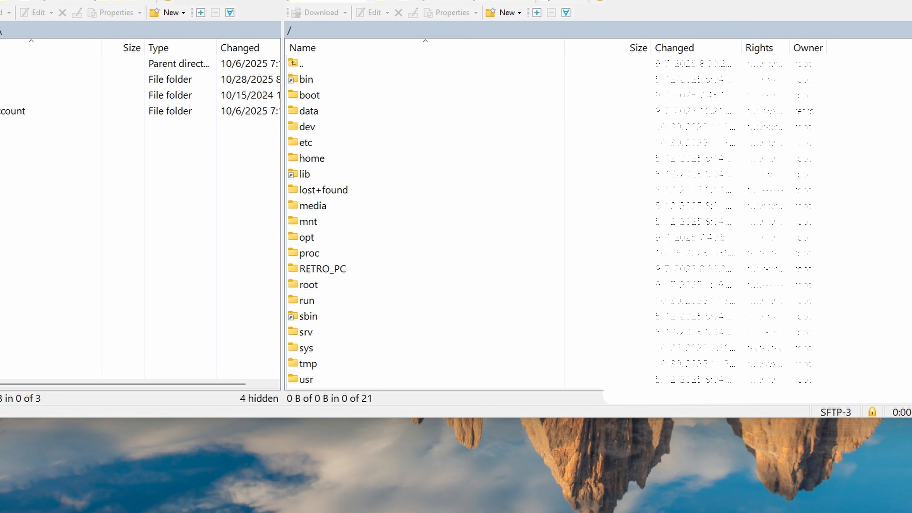
# Step: Switch to the SFTP client and open the server folder /data/retronas/dos
pyautogui.click(310, 108)
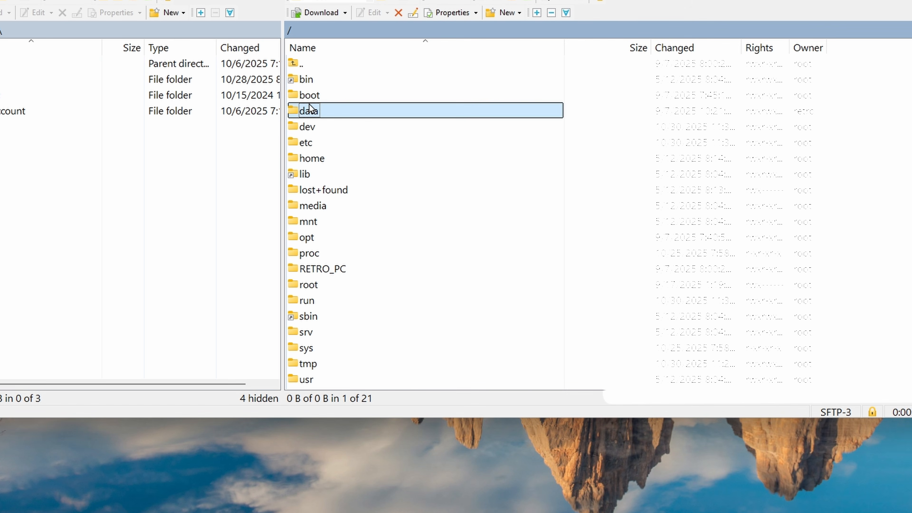
pyautogui.doubleClick(309, 108)
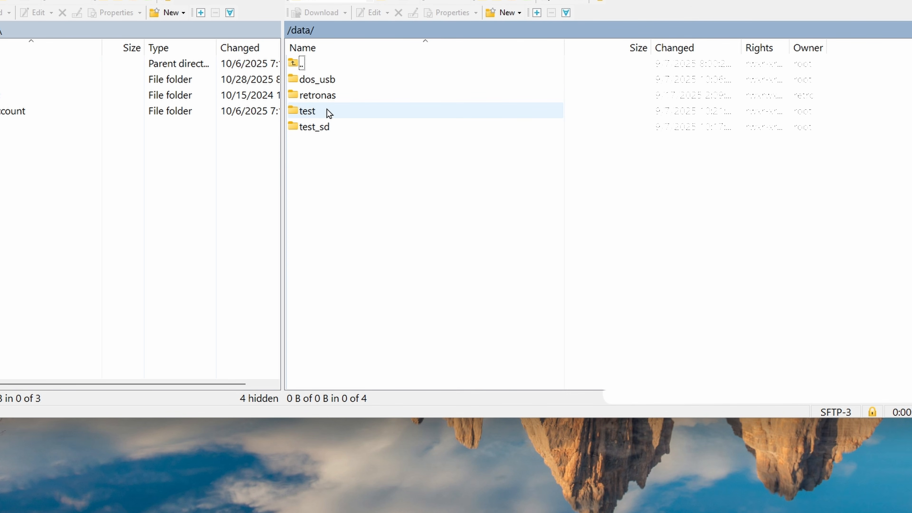
pyautogui.click(321, 97)
pyautogui.doubleClick(321, 97)
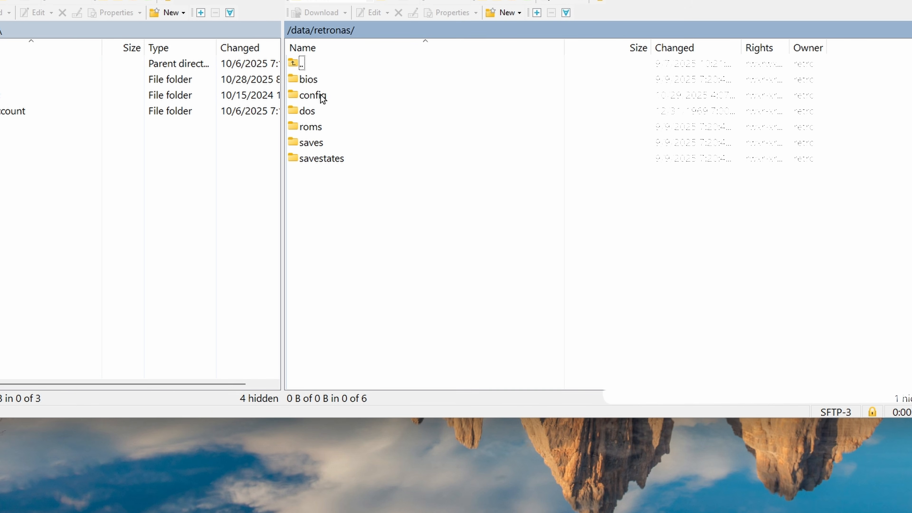
pyautogui.doubleClick(306, 110)
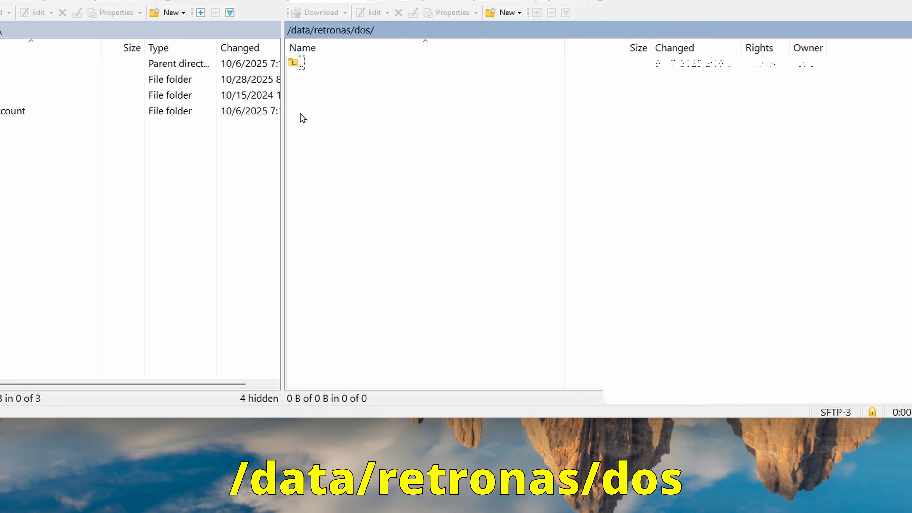
# Step: Open /etc/samba/smb.conf in nano with sudo from the server's web console terminal
pyautogui.write('b/conf')
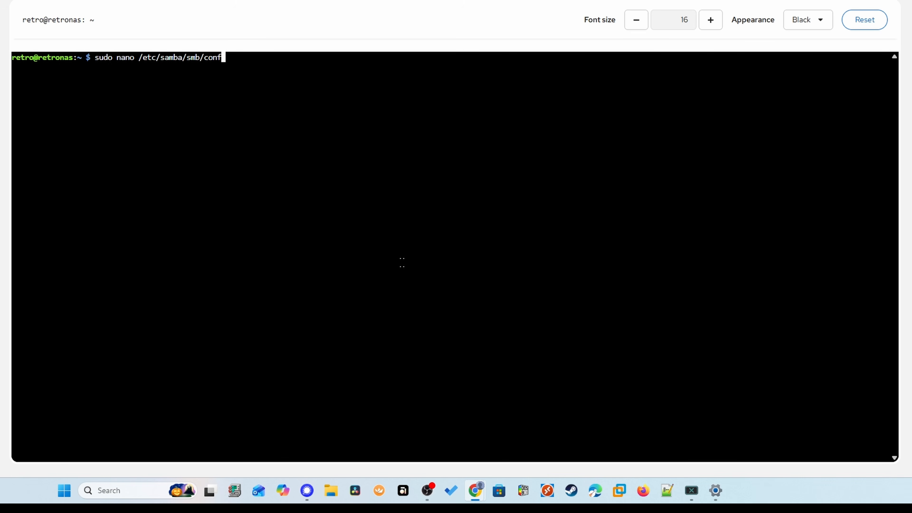
pyautogui.press('BackSpace')
pyautogui.press('BackSpace')
pyautogui.press('BackSpace')
pyautogui.press('BackSpace')
pyautogui.press('BackSpace')
pyautogui.write('.conf')
pyautogui.press('Return')
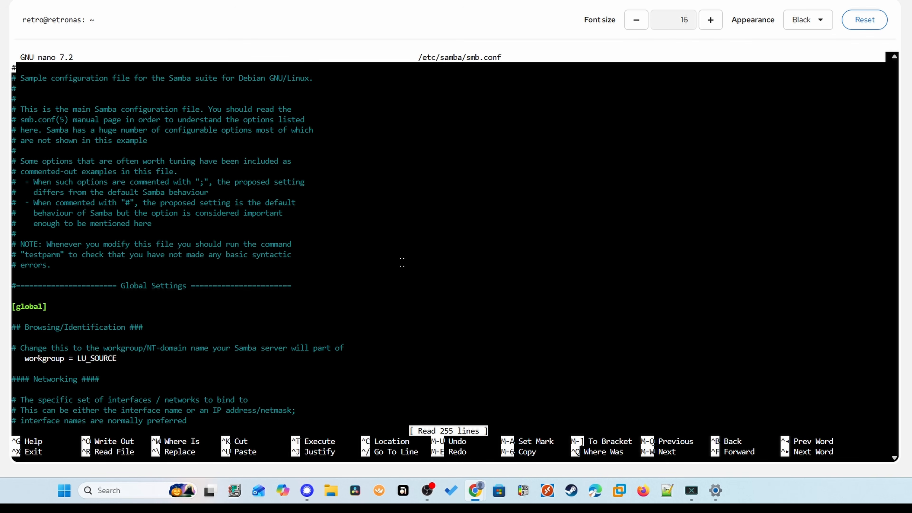
# Step: Go to the workgroup setting under Global Settings in smb.conf and highlight "workgroup = LU_SOURCE"
pyautogui.press('Down')
pyautogui.press('Down')
pyautogui.press('Down')
pyautogui.press('Down')
pyautogui.press('Down')
pyautogui.press('Down')
pyautogui.press('Down')
pyautogui.press('Down')
pyautogui.press('Down')
pyautogui.press('Down')
pyautogui.press('Down')
pyautogui.press('Down')
pyautogui.press('Down')
pyautogui.press('Down')
pyautogui.press('Down')
pyautogui.press('Down')
pyautogui.press('Down')
pyautogui.press('Down')
pyautogui.press('Down')
pyautogui.press('Down')
pyautogui.press('Up')
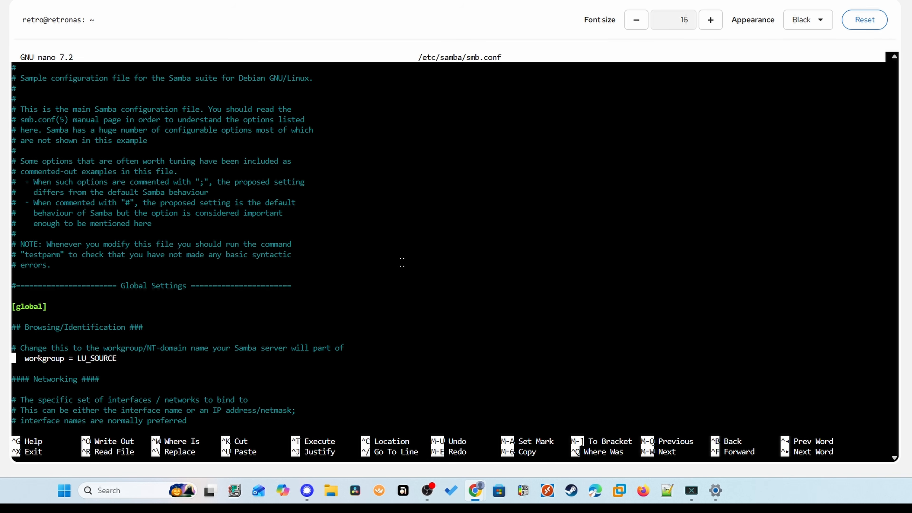
pyautogui.press('Right')
pyautogui.press('Right')
pyautogui.press('Right')
pyautogui.moveTo(25, 358); pyautogui.dragTo(117, 359)
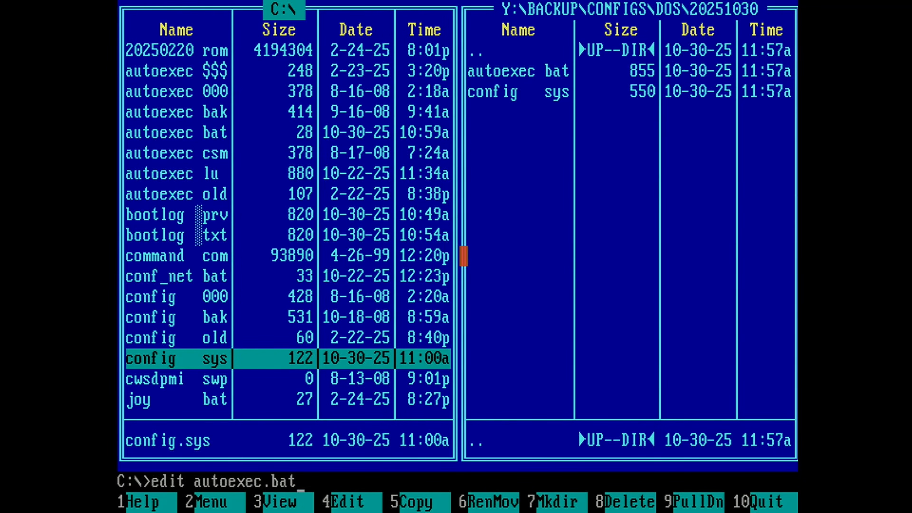
# Step: Open autoexec.bat from the C: drive root in the DOS editor
pyautogui.press('Return')
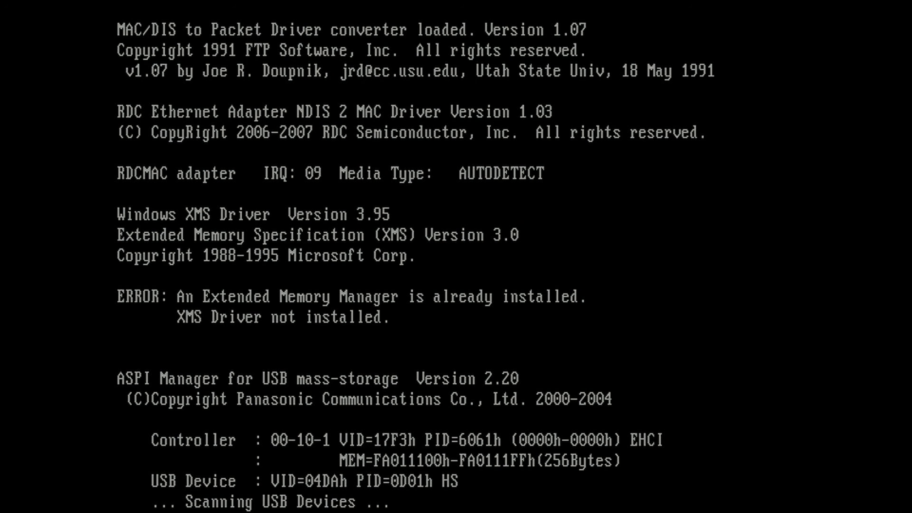
# Step: Run mapdrv from C:\UTILS\ETHERDFS and switch to the mapped Y: drive
pyautogui.write('cd\\utils\\etherdfs')
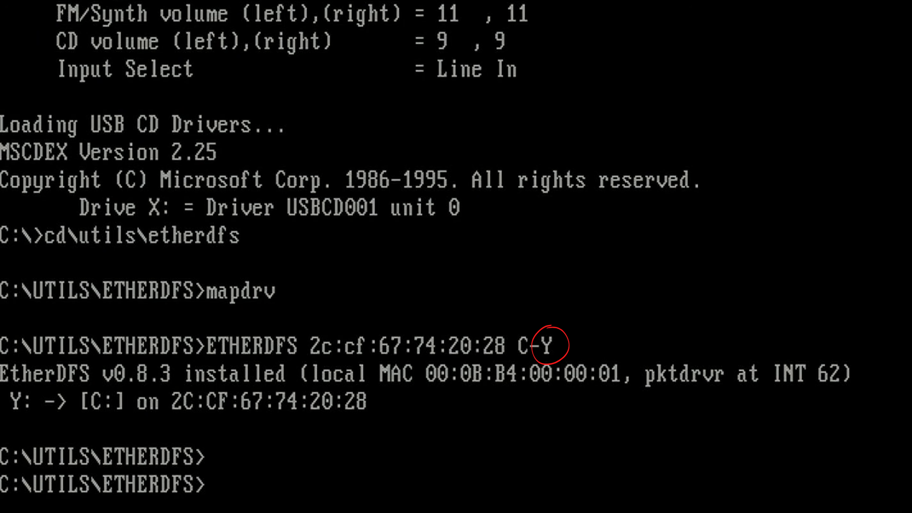
pyautogui.write('y:')
pyautogui.press('Return')
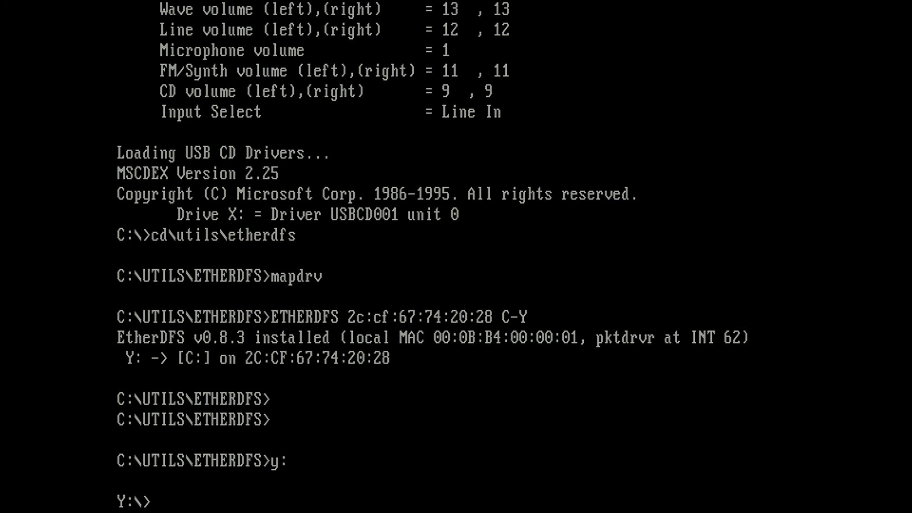
# Step: List the contents of the Y: drive and its DOS folder, and change to Y:\DOS\DUKE1
pyautogui.write('dir')
pyautogui.press('Return')
pyautogui.write('cd dos')
pyautogui.press('Return')
pyautogui.write('dir')
pyautogui.press('Return')
pyautogui.write('cd duke1')
pyautogui.press('Return')
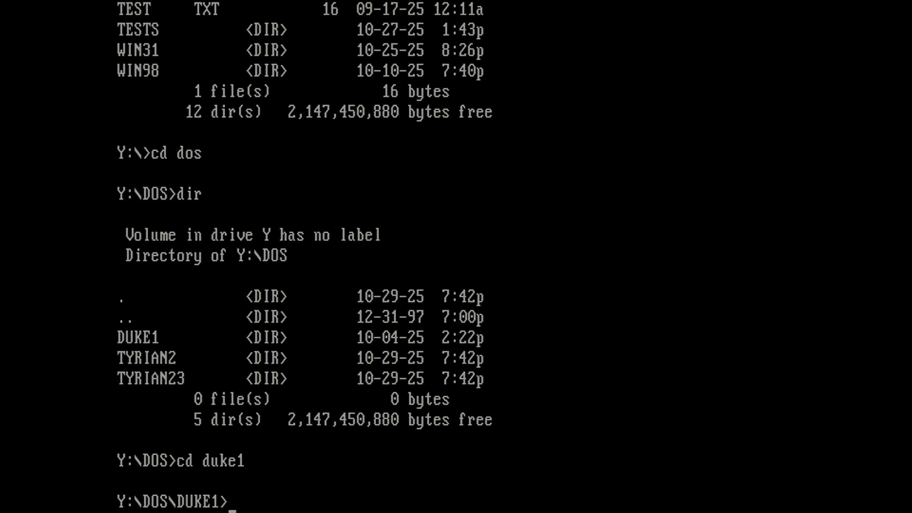
# Step: List the .exe files in Y:\DOS\DUKE1 and run dn1
pyautogui.write('dir *.exe')
pyautogui.press('Return')
pyautogui.write('dn1')
pyautogui.press('Return')
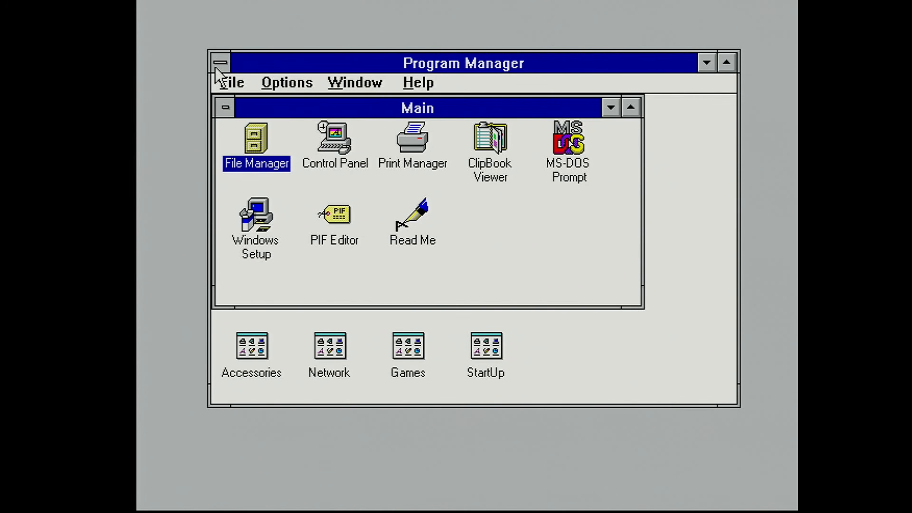
# Step: Exit Windows from Program Manager and start it again with win
pyautogui.doubleClick(218, 64)
pyautogui.click(419, 293)
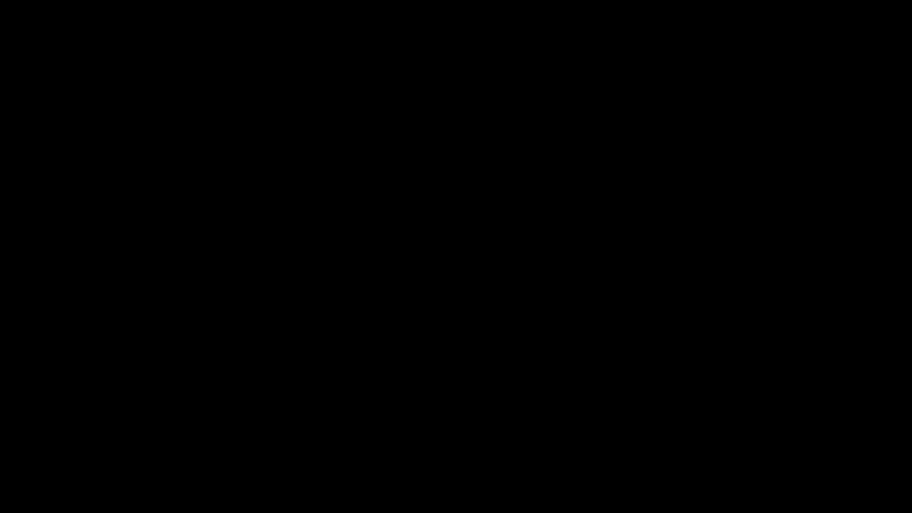
pyautogui.write('win')
pyautogui.press('Return')
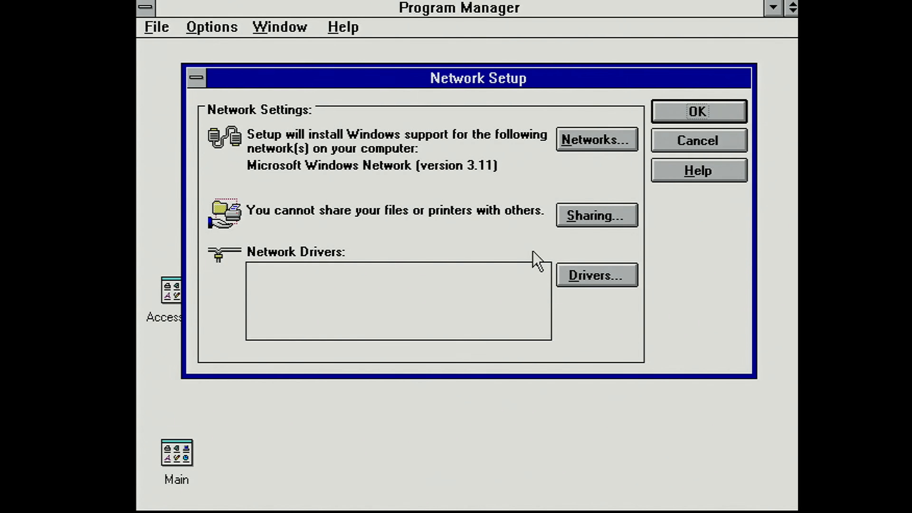
# Step: Add the RDC PCI Series Ethernet Adapter to the network drivers in Network Setup
pyautogui.click(596, 276)
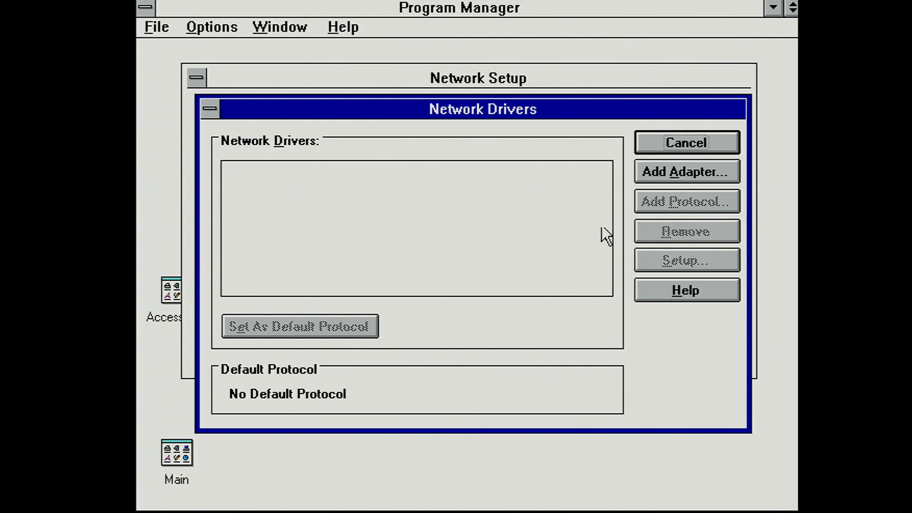
pyautogui.click(650, 175)
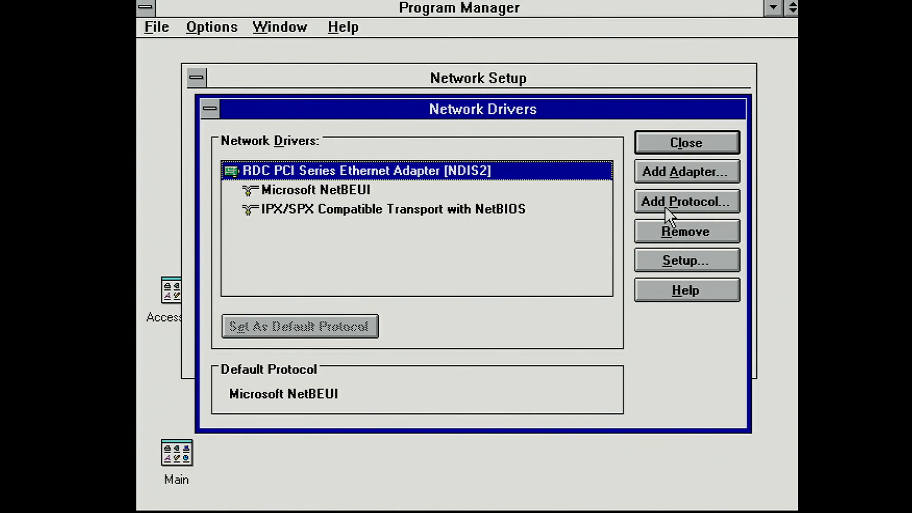
pyautogui.click(664, 209)
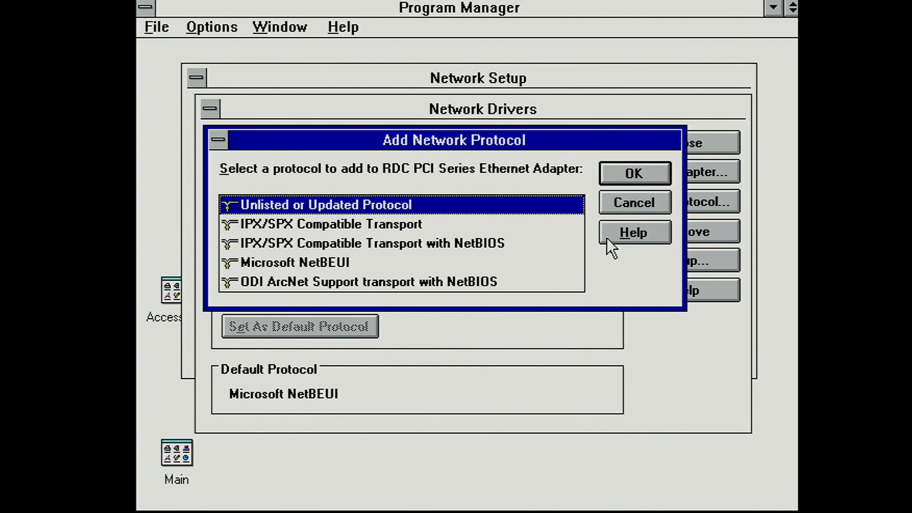
# Step: Install the unlisted Microsoft TCP/IP-32 3.11b protocol for the RDC adapter from C:\DRIVERS\TCPIP
pyautogui.doubleClick(507, 208)
pyautogui.click(523, 262)
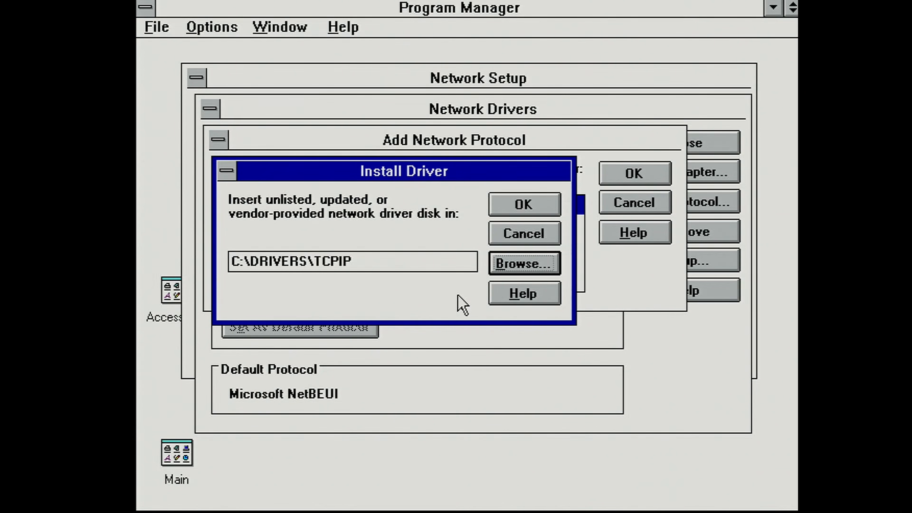
pyautogui.click(522, 204)
pyautogui.click(650, 204)
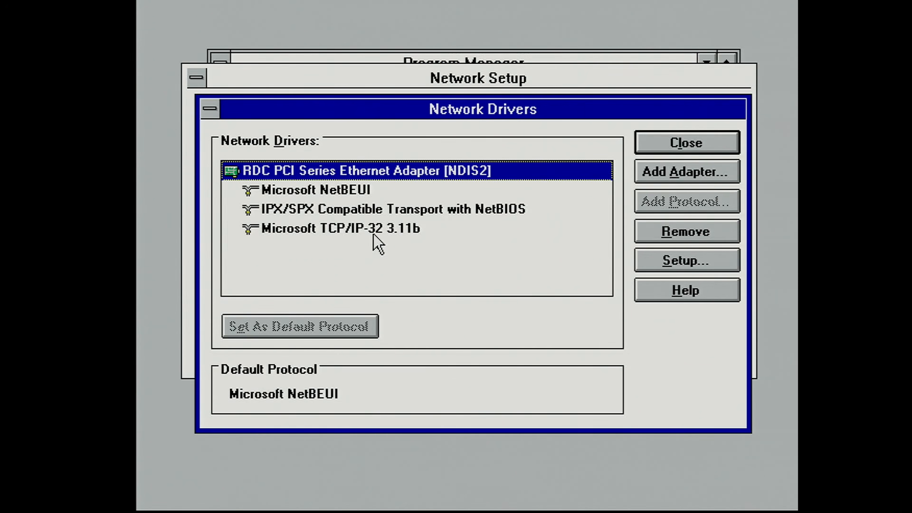
# Step: Configure TCP/IP for the RDC adapter with IP address 192.168.1.2, subnet mask 255.255.255.0 and the default gateway
pyautogui.doubleClick(374, 233)
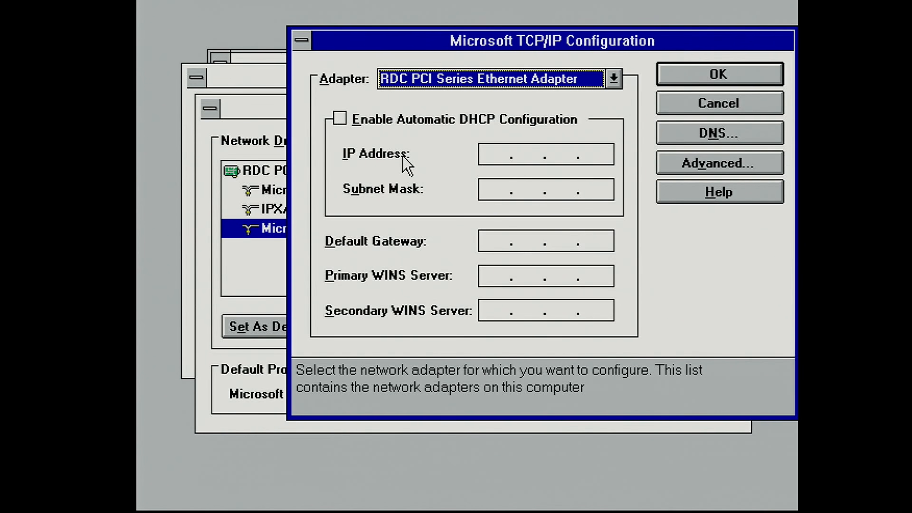
pyautogui.click(490, 150)
pyautogui.write('192.')
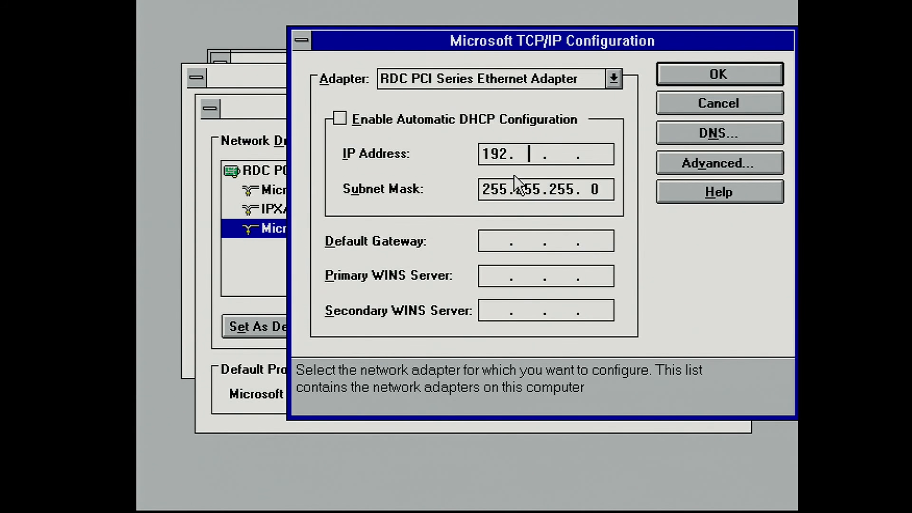
pyautogui.write('168. 1 . 2')
pyautogui.press('Tab')
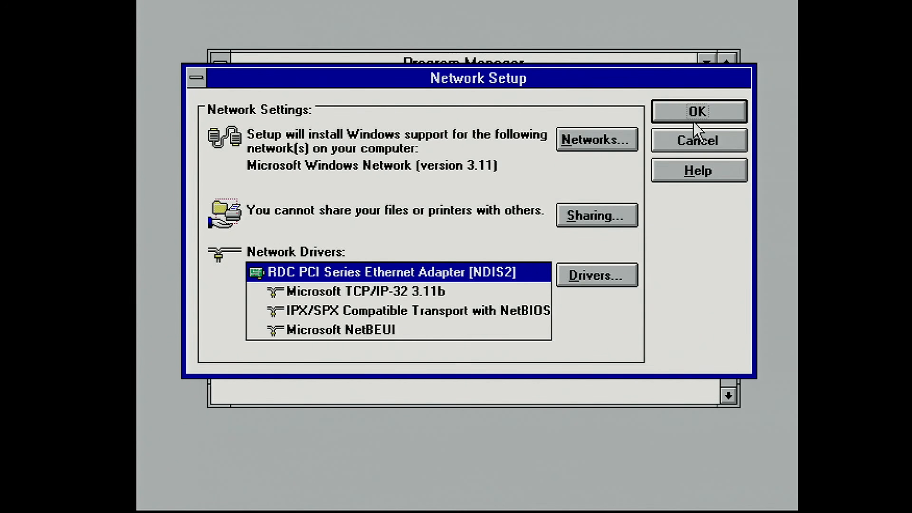
pyautogui.click(694, 115)
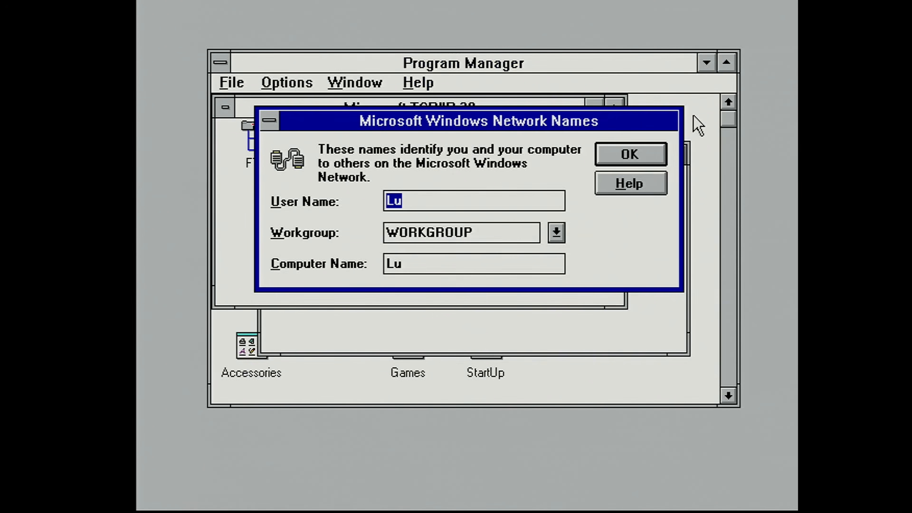
# Step: Set the workgroup to lu_source and the computer name to llama31 in the Microsoft Windows Network names
pyautogui.press('Tab')
pyautogui.press('BackSpace')
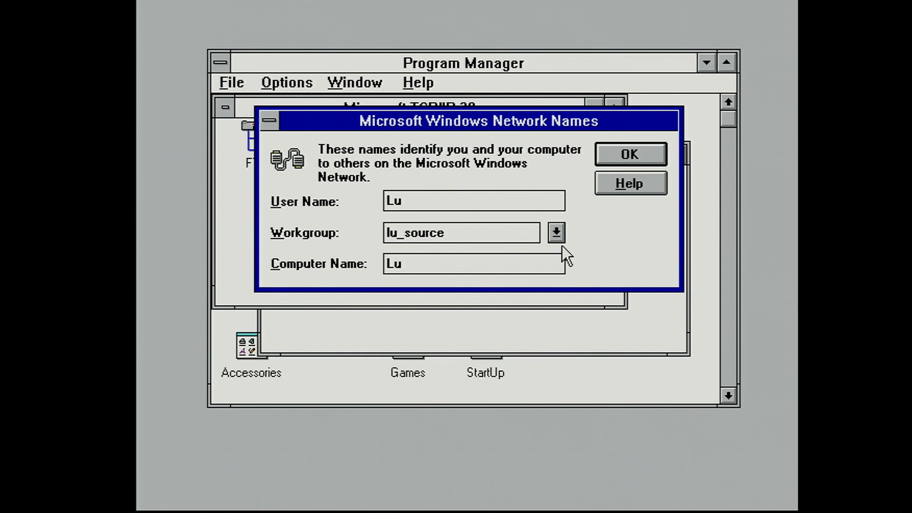
pyautogui.press('Tab')
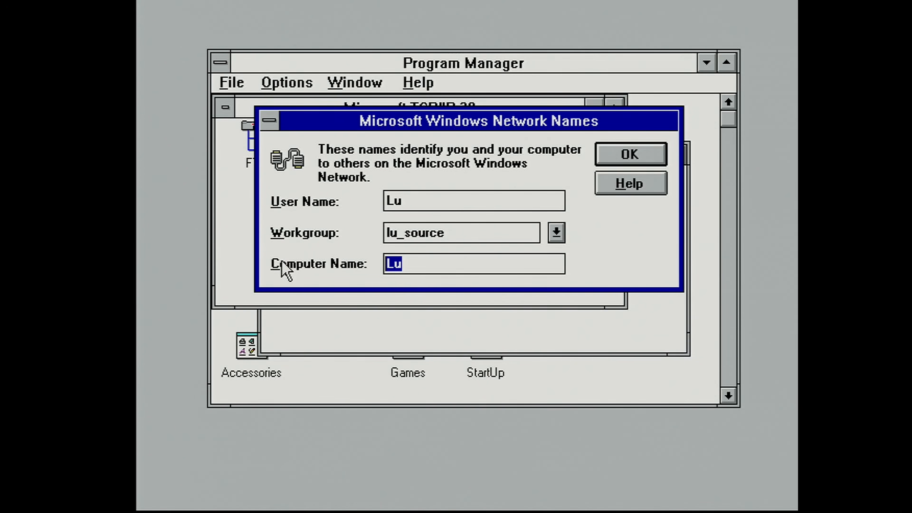
pyautogui.write('llama31')
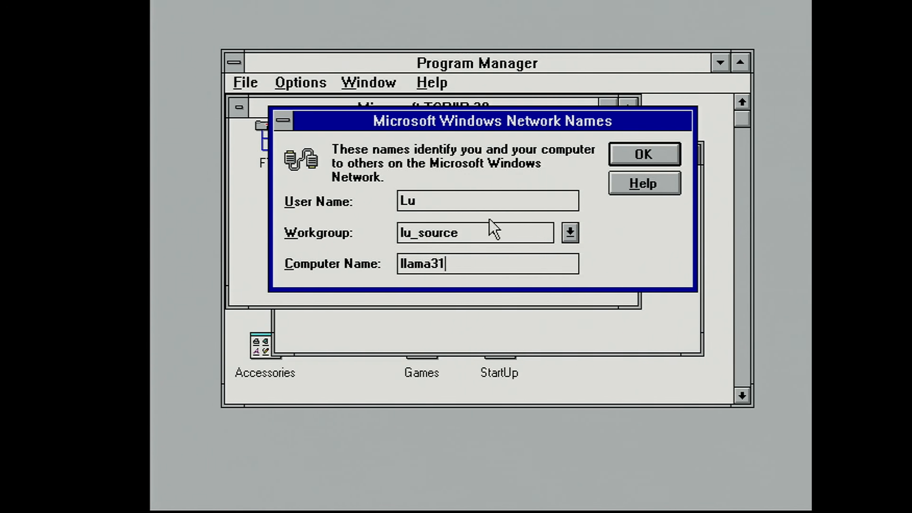
pyautogui.press('Return')
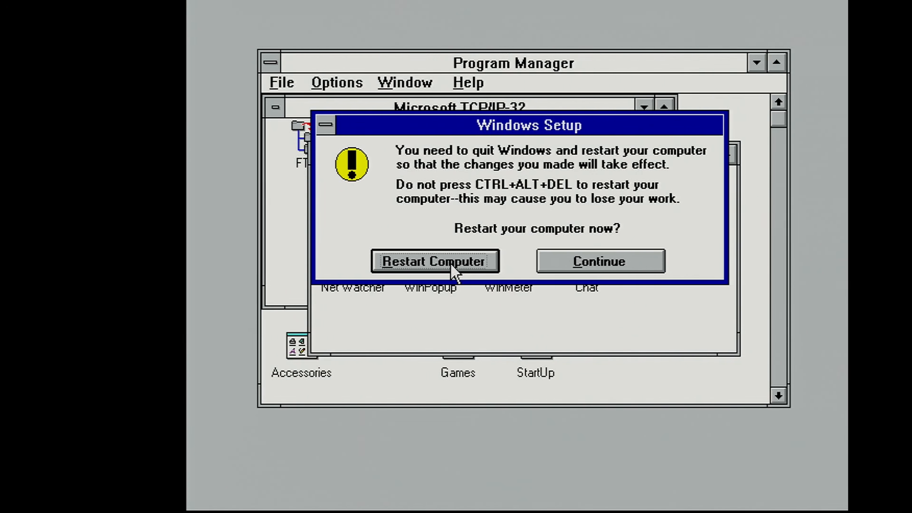
# Step: Restart the computer and log on to the Microsoft Windows Network with logon name retro and the account password
pyautogui.click(395, 264)
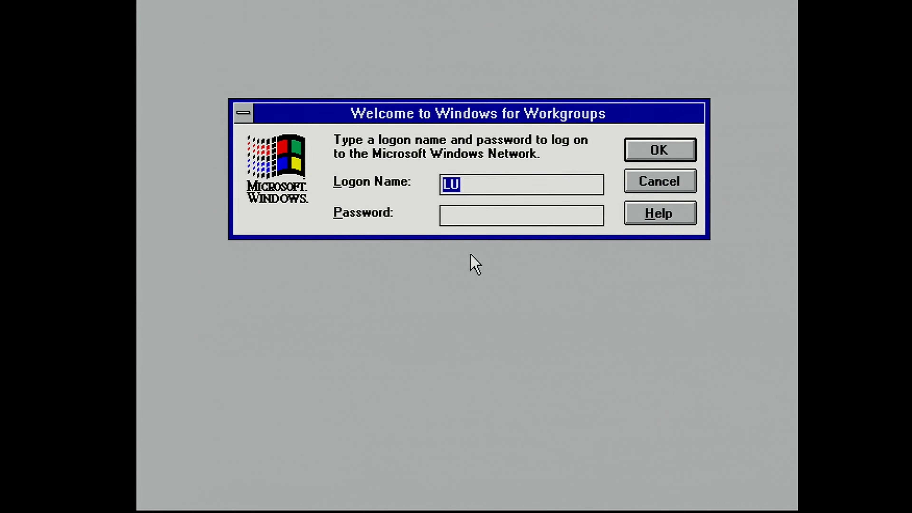
pyautogui.write('retro')
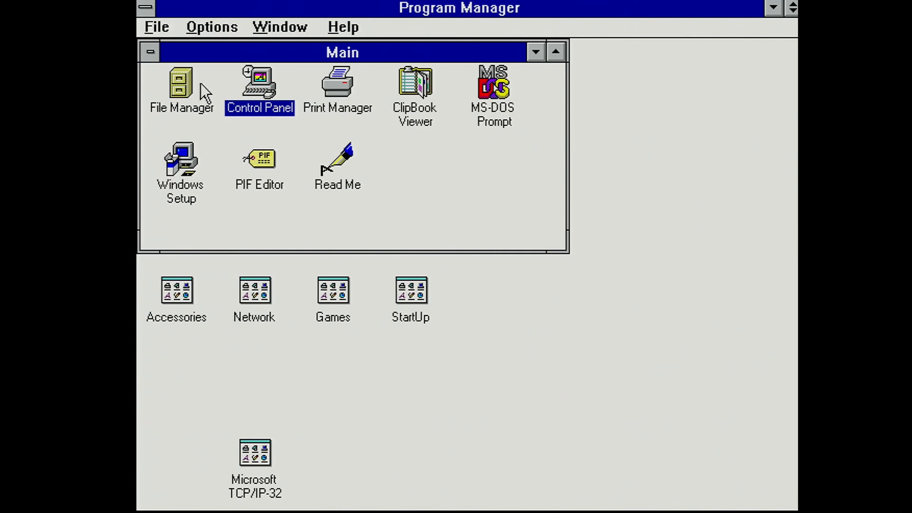
# Step: Connect the dos share on \\RETROSMB as network drive Y: in File Manager
pyautogui.doubleClick(186, 88)
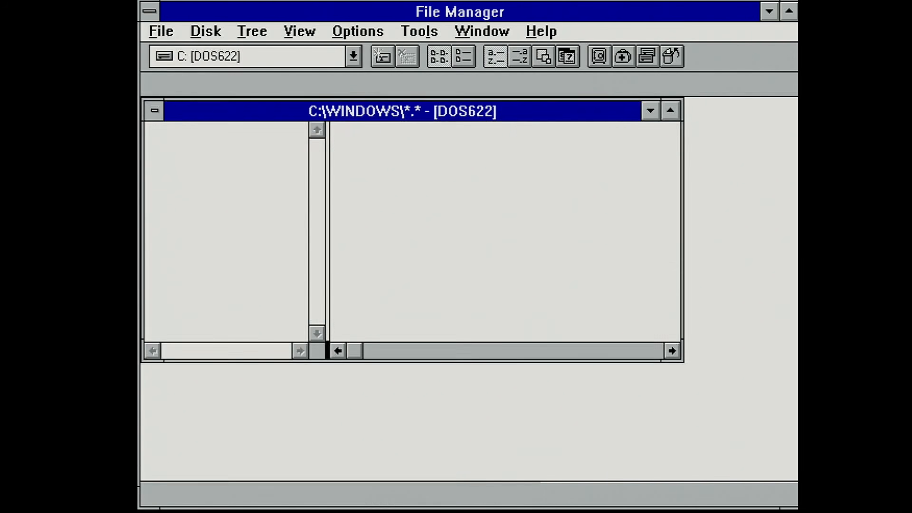
pyautogui.click(222, 31)
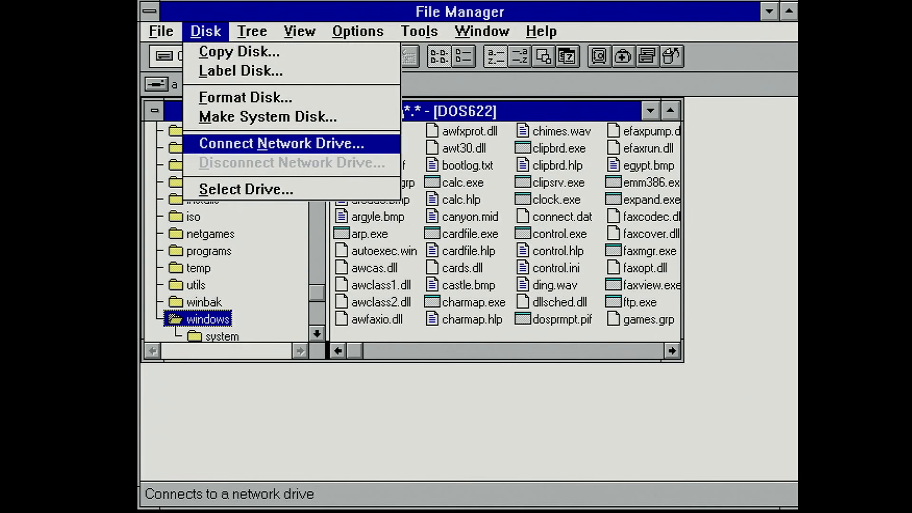
pyautogui.click(241, 143)
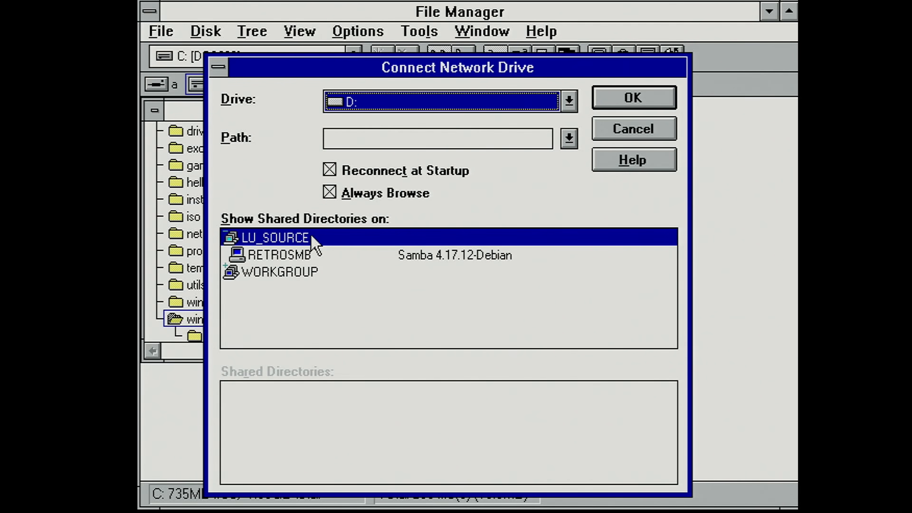
pyautogui.click(299, 254)
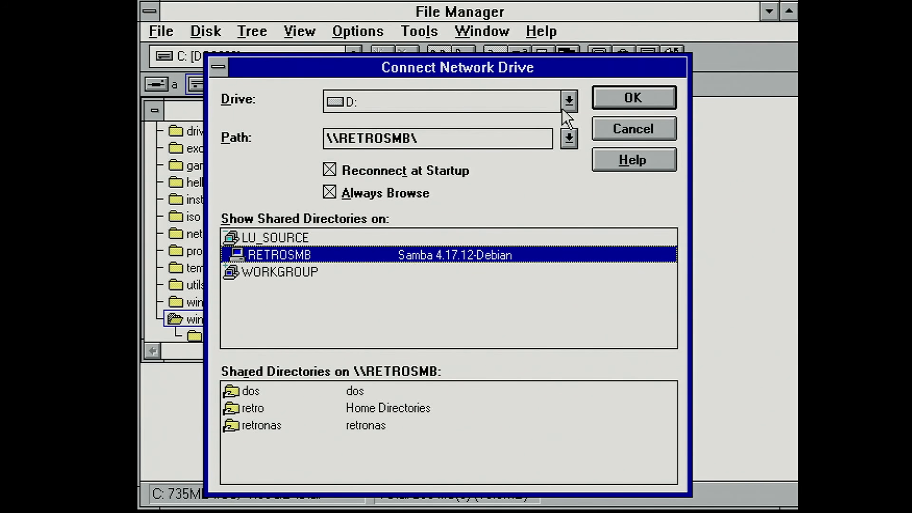
pyautogui.click(569, 101)
pyautogui.click(576, 201)
pyautogui.click(368, 204)
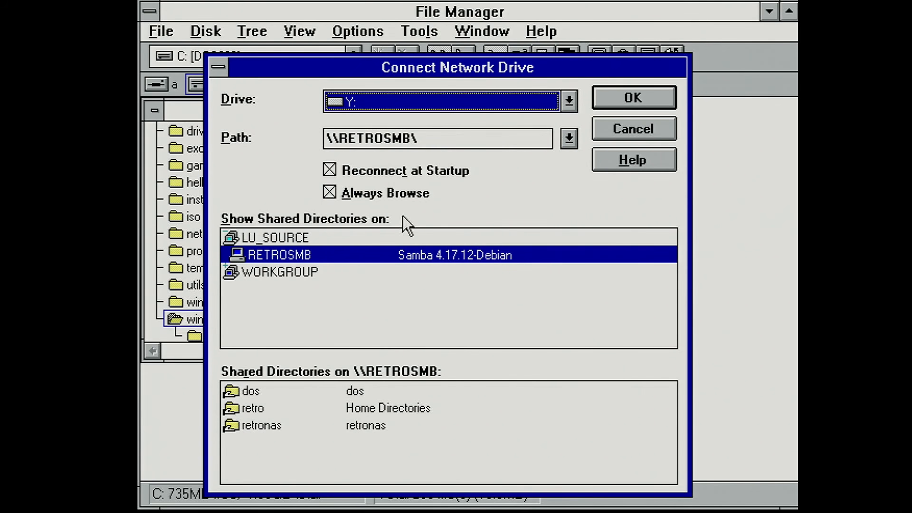
pyautogui.doubleClick(248, 392)
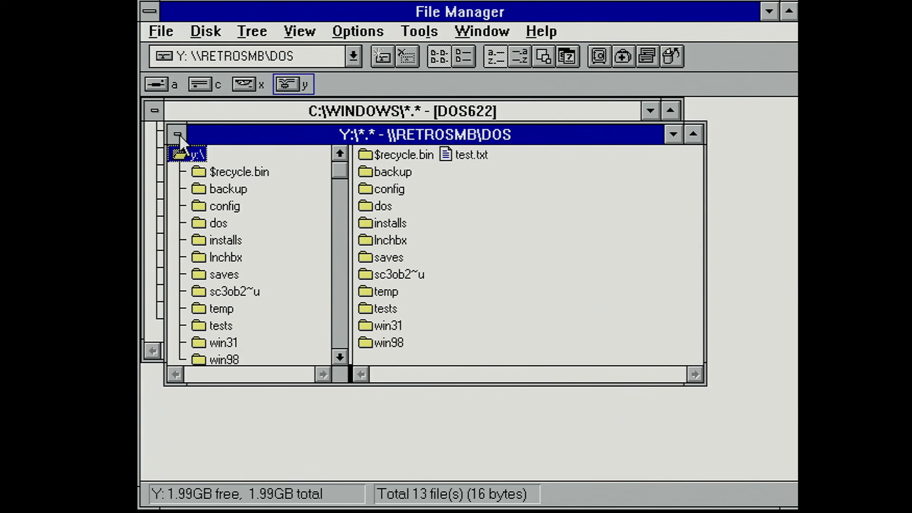
# Step: Close the separate Y: directory window and display drive Y: in the remaining File Manager window
pyautogui.click(177, 135)
pyautogui.click(177, 134)
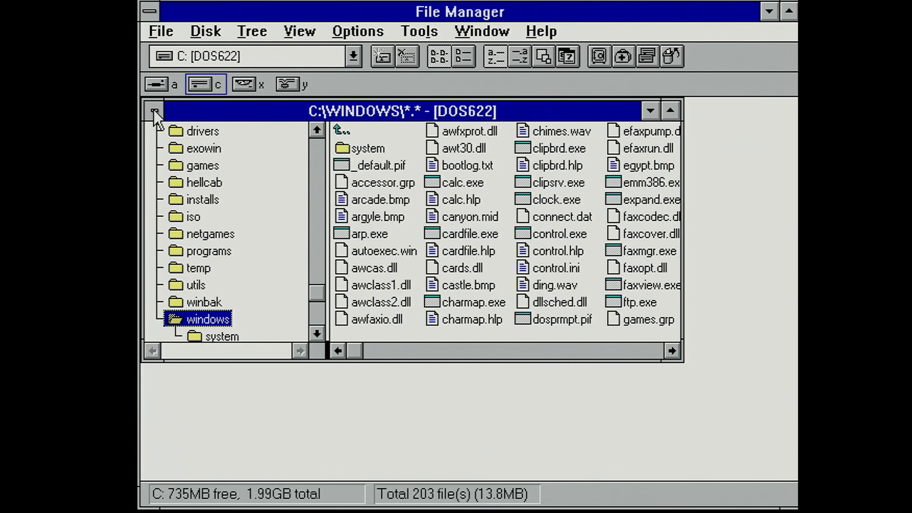
pyautogui.click(298, 86)
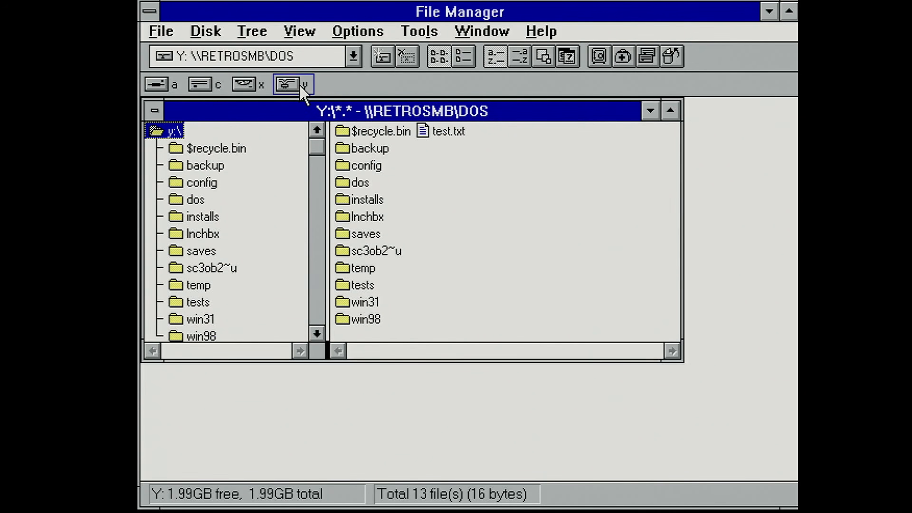
# Step: Open the win31\badtoys folder on drive Y: and launch the Bad Toys game
pyautogui.doubleClick(377, 303)
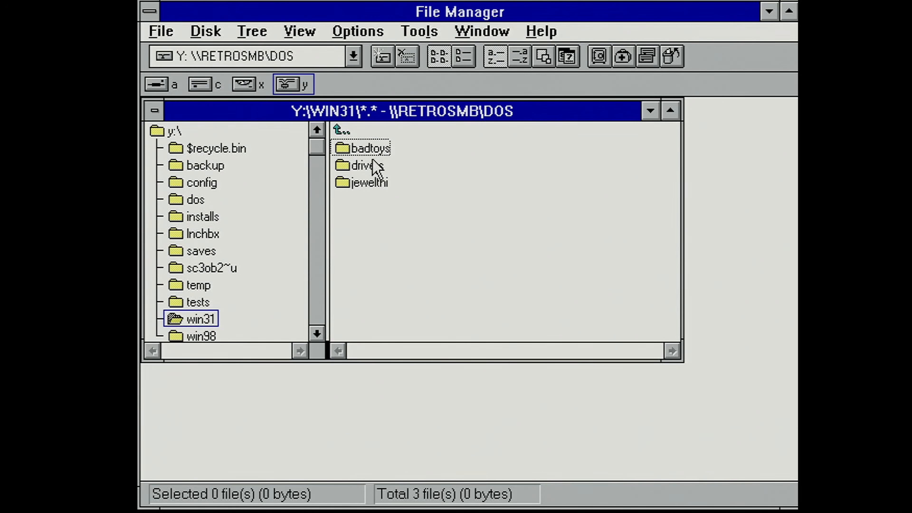
pyautogui.doubleClick(370, 148)
pyautogui.doubleClick(388, 149)
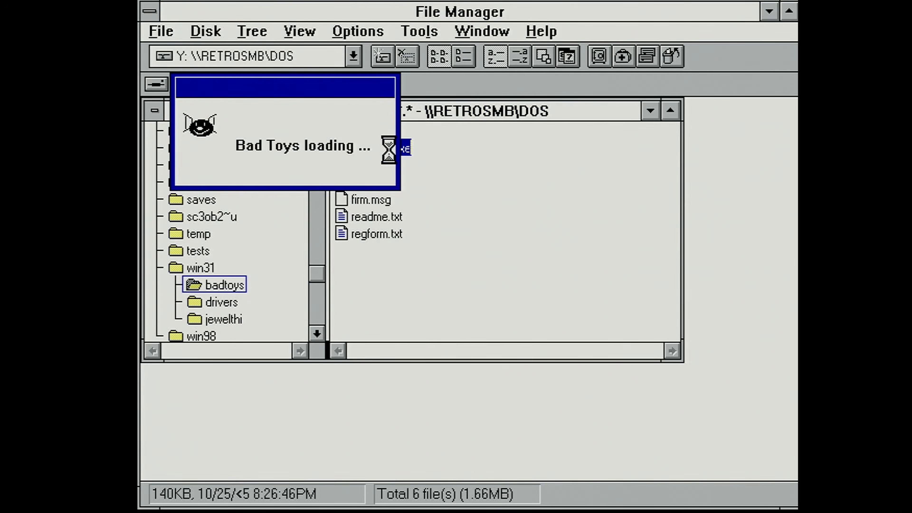
# Step: Start a new Bad Toys game at level 1, then move through the level and fire the gun
pyautogui.click(366, 158)
pyautogui.click(378, 176)
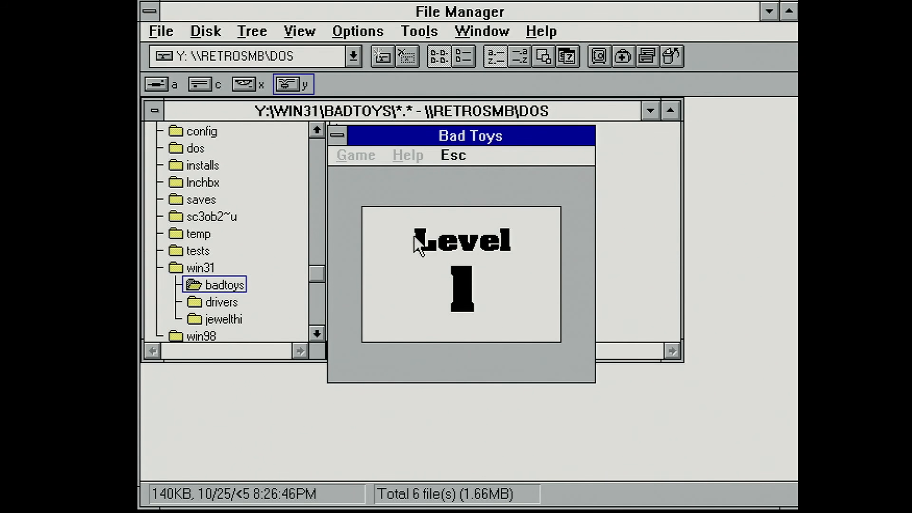
pyautogui.press('Right')
pyautogui.press('Up')
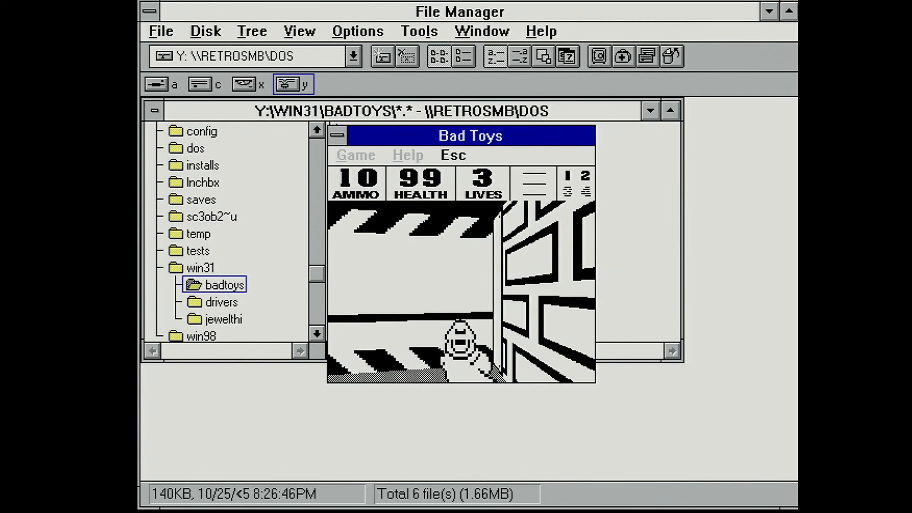
pyautogui.press('space')
pyautogui.press('Up')
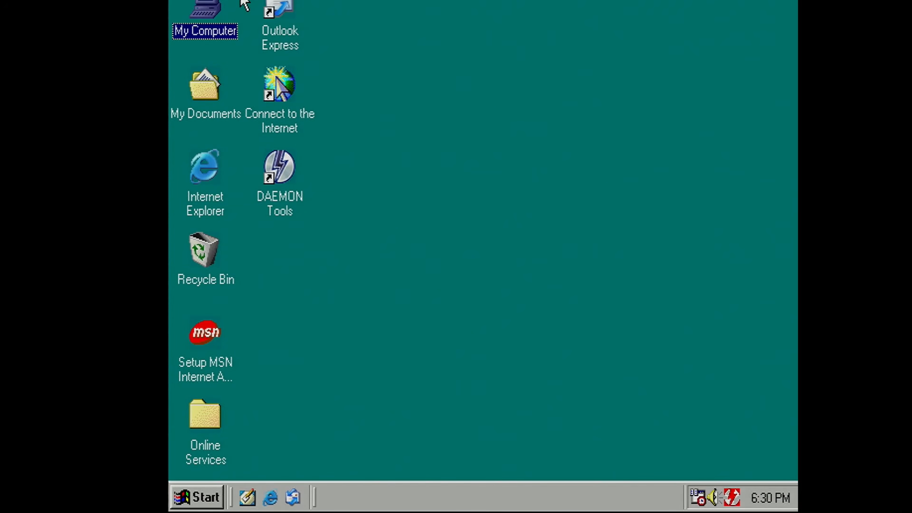
# Step: Open the properties of the PCI Ethernet Controller listed under Other devices in Windows 98's Device Manager
pyautogui.rightClick(213, 8)
pyautogui.click(257, 132)
pyautogui.click(359, 25)
pyautogui.rightClick(361, 270)
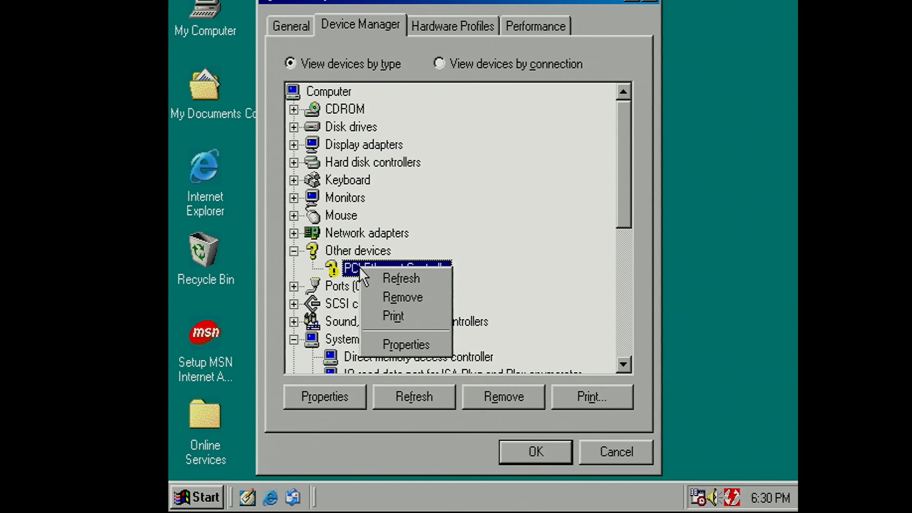
pyautogui.click(416, 343)
# Step: Start the driver update for the PCI Ethernet Controller and choose to specify the driver's location
pyautogui.click(523, 328)
pyautogui.click(518, 325)
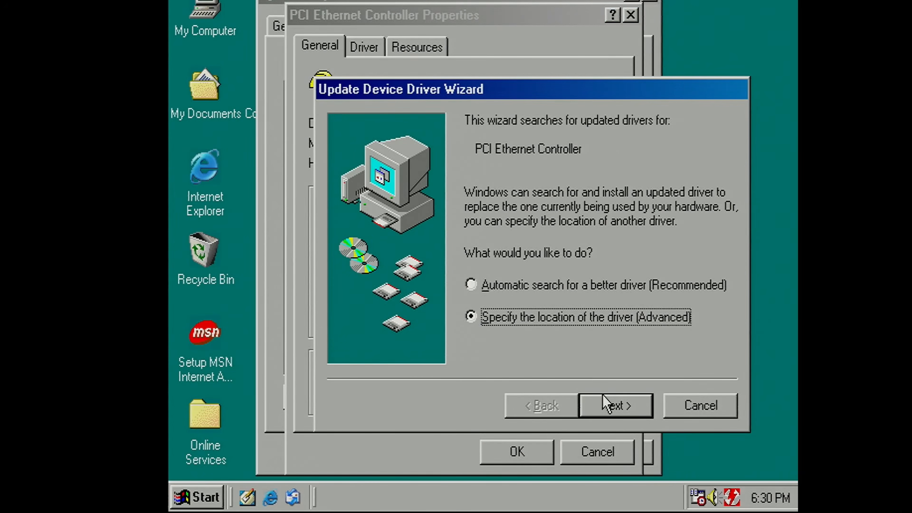
pyautogui.click(606, 401)
# Step: Limit the driver search to a specified location, excluding removable media, choose the C:\Other\Drivers\Ethernet folder, and continue the wizard
pyautogui.click(497, 205)
pyautogui.click(572, 232)
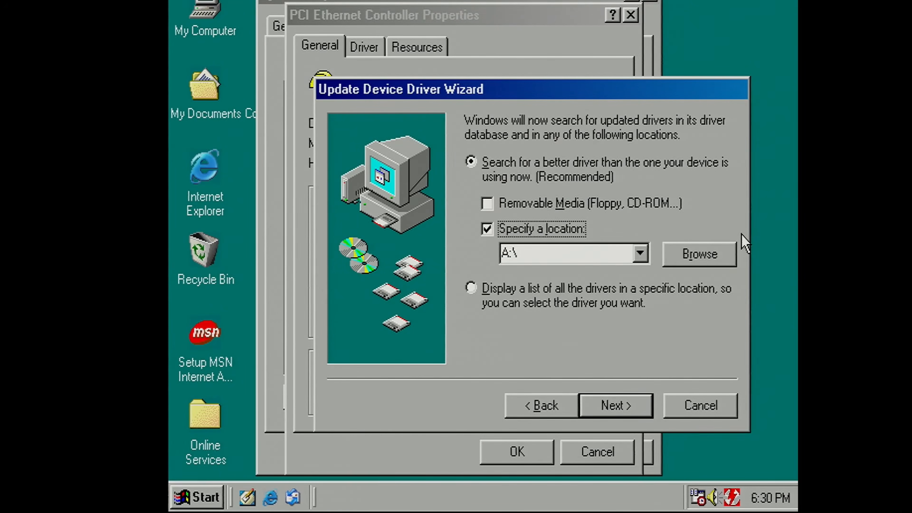
pyautogui.click(684, 252)
pyautogui.click(447, 265)
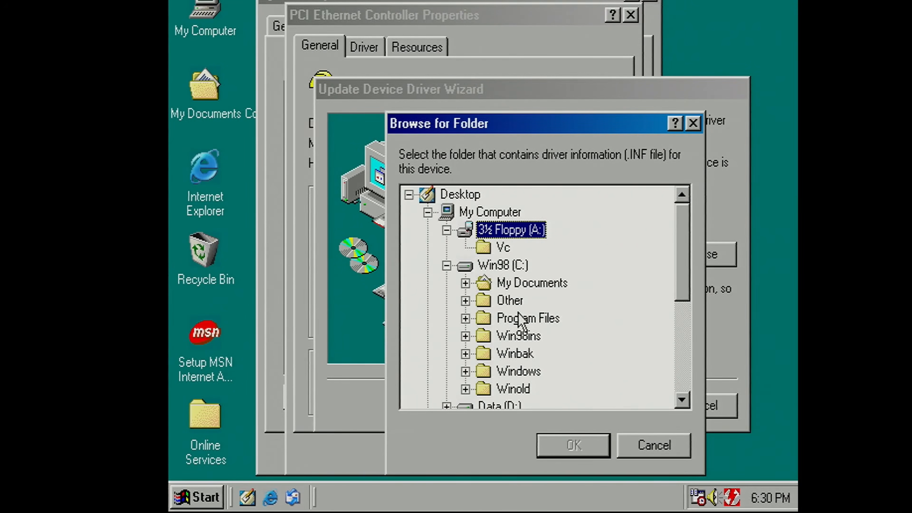
pyautogui.click(465, 301)
pyautogui.click(483, 318)
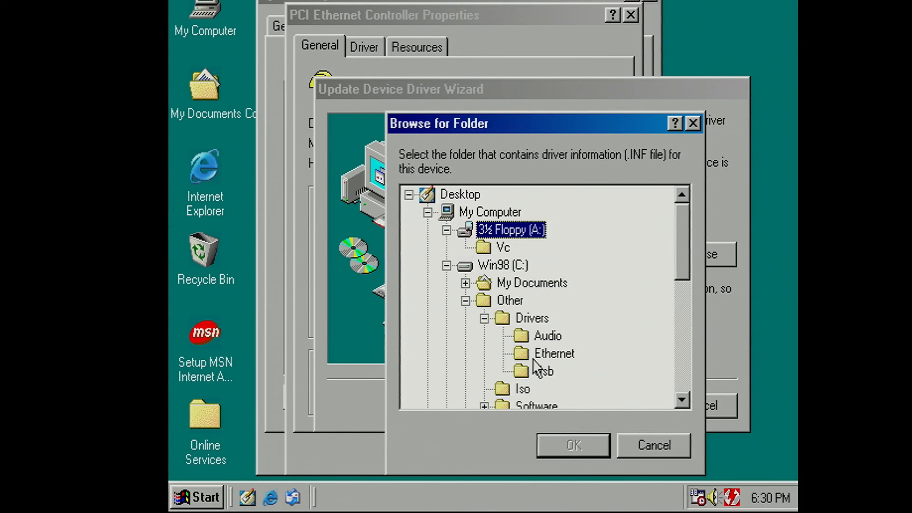
pyautogui.click(539, 354)
pyautogui.click(558, 446)
pyautogui.click(623, 409)
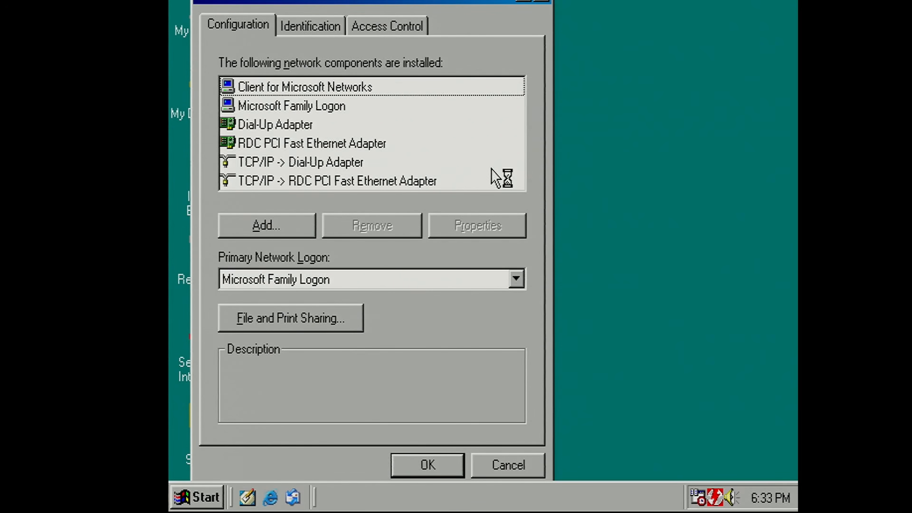
# Step: Assign the static IP address 192.168.1.2 to the RDC PCI Fast Ethernet Adapter's TCP/IP protocol and fill in the subnet mask
pyautogui.click(332, 185)
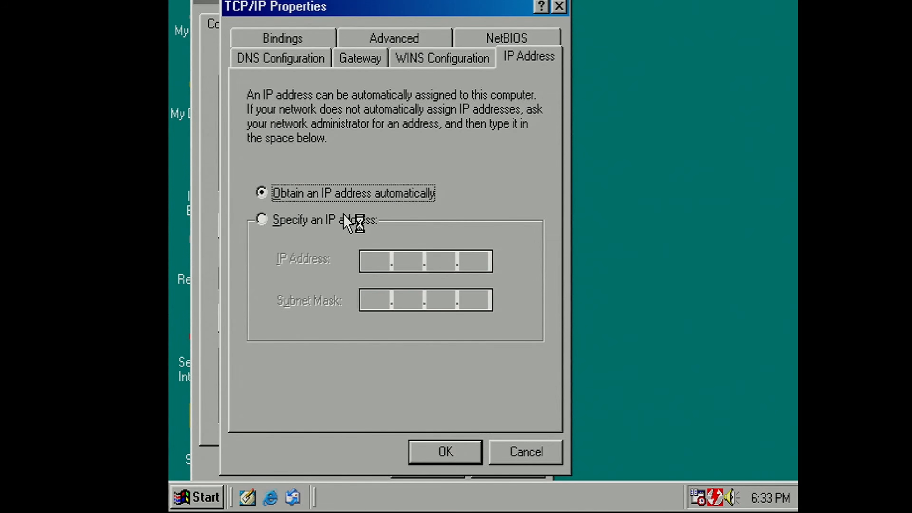
pyautogui.click(352, 220)
pyautogui.click(369, 262)
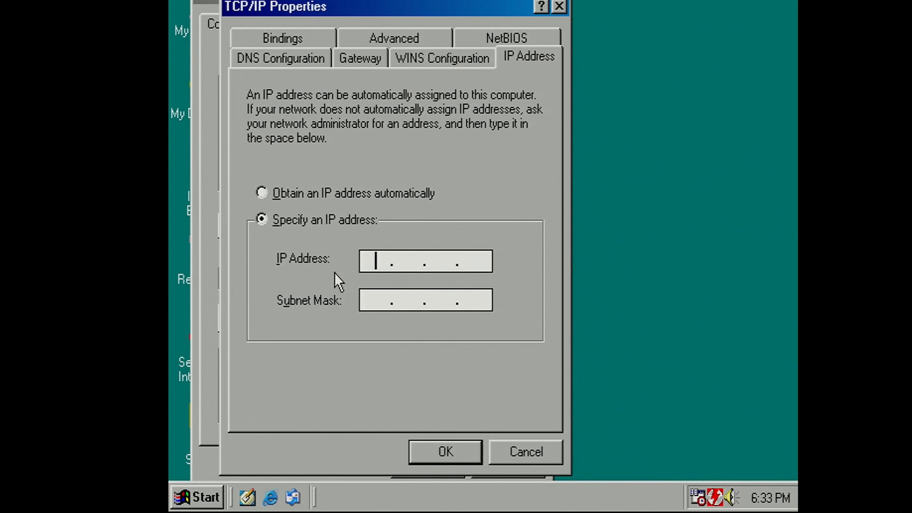
pyautogui.write('192.168. 1 .')
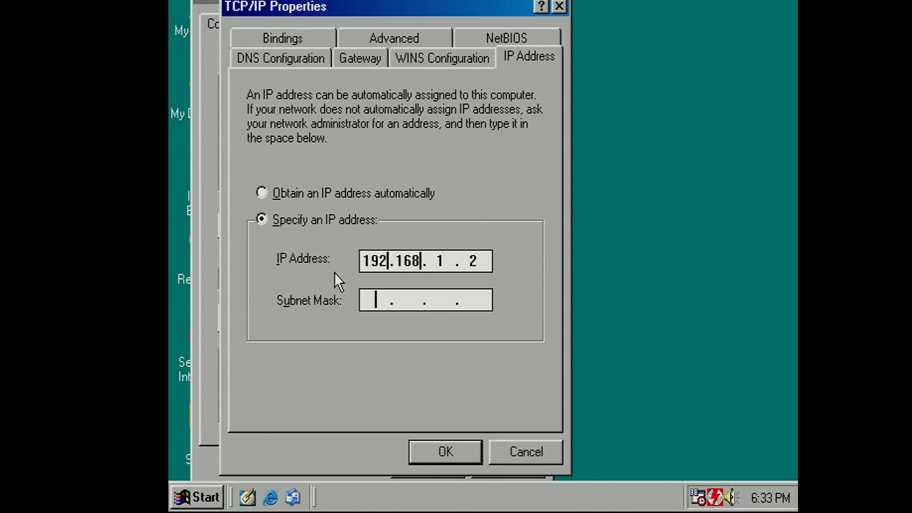
pyautogui.write('25')
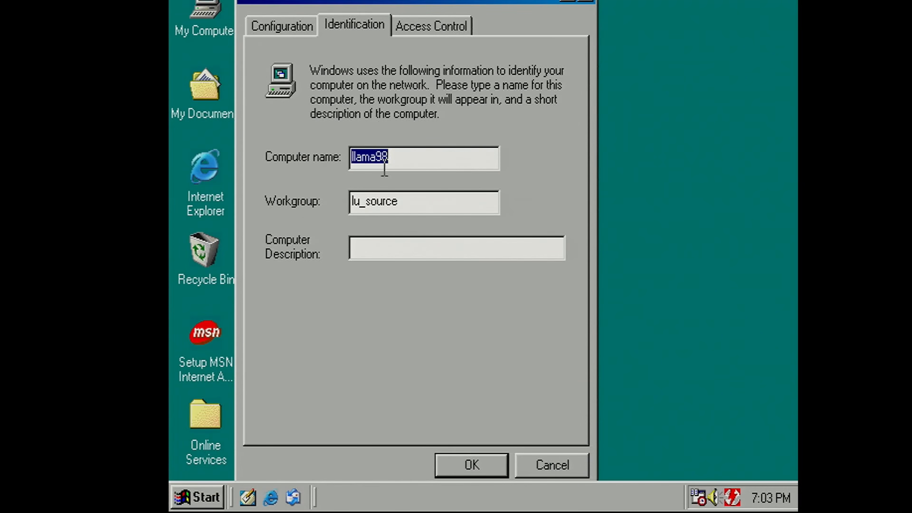
# Step: Check the workgroup name in the network identification settings, apply the network configuration, and restart Windows
pyautogui.moveTo(418, 196); pyautogui.dragTo(327, 195)
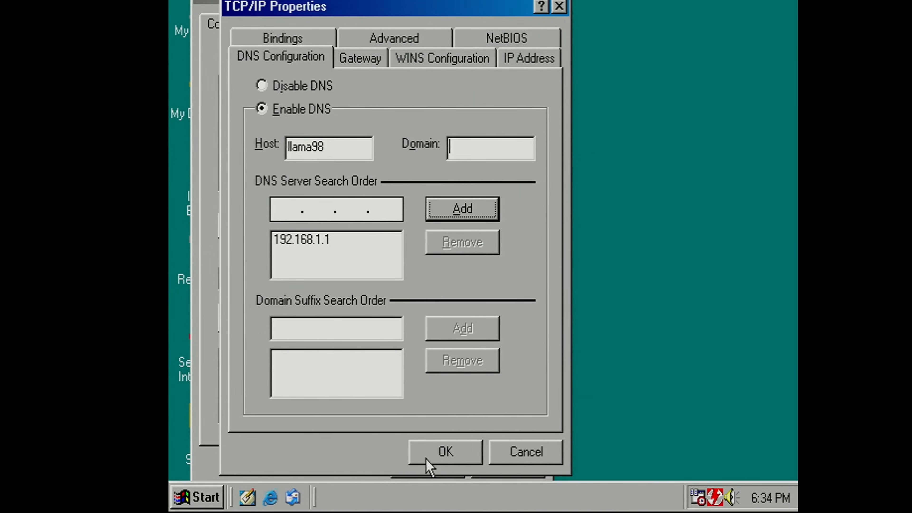
pyautogui.click(433, 449)
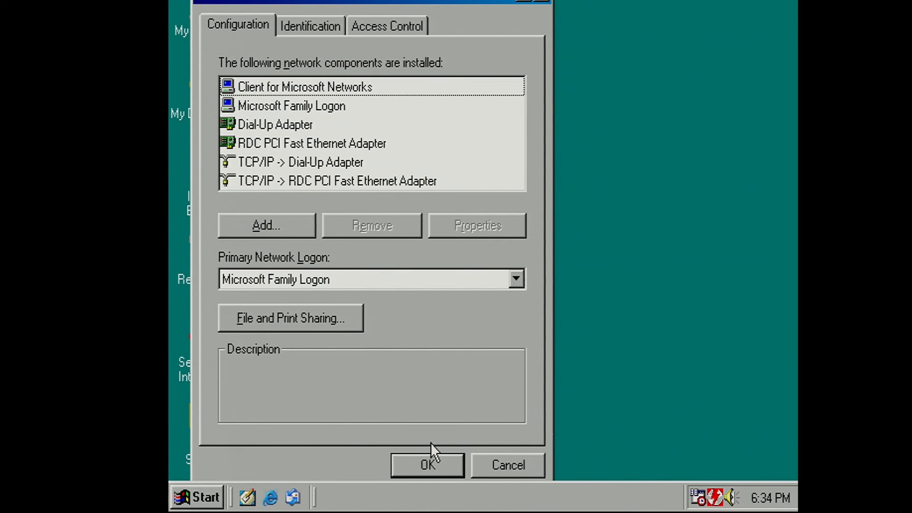
pyautogui.click(422, 467)
pyautogui.click(424, 467)
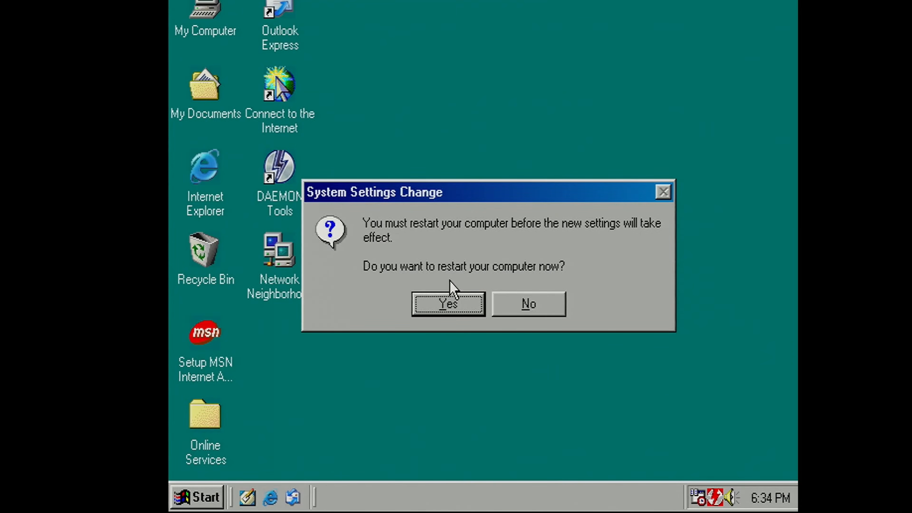
pyautogui.click(453, 303)
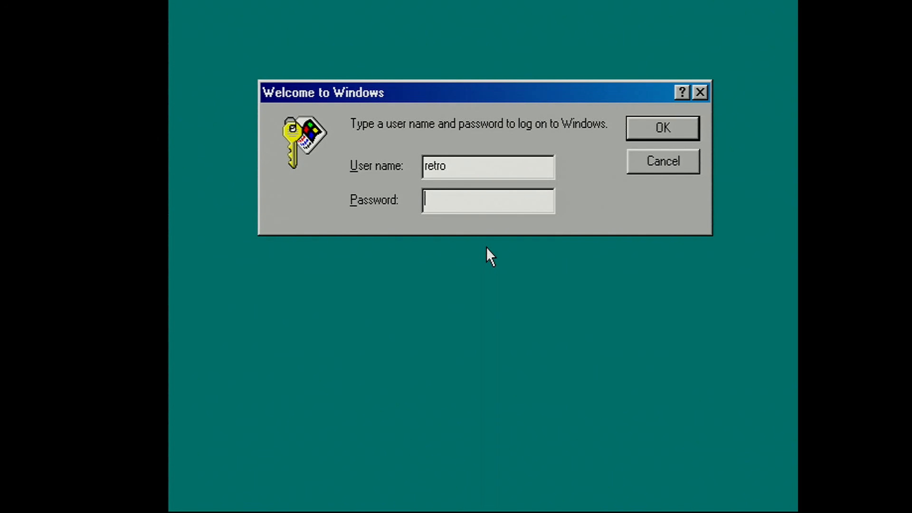
# Step: Log on to Windows and view the shares of the Retrosmb computer through Network Neighborhood, closing the window when done
pyautogui.press('Return')
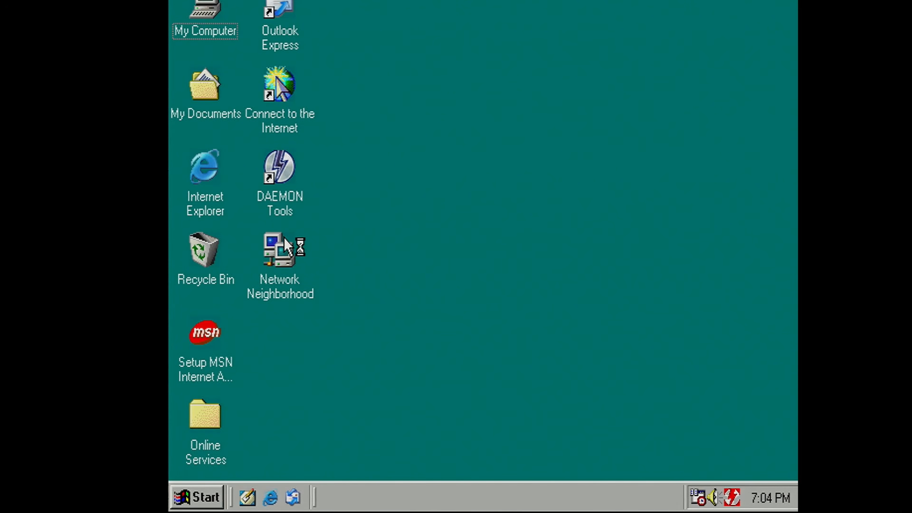
pyautogui.doubleClick(282, 274)
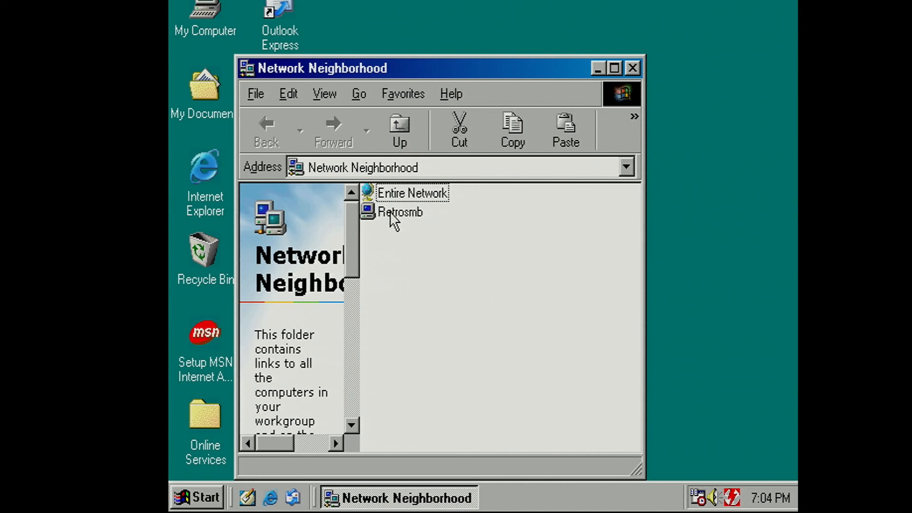
pyautogui.doubleClick(391, 211)
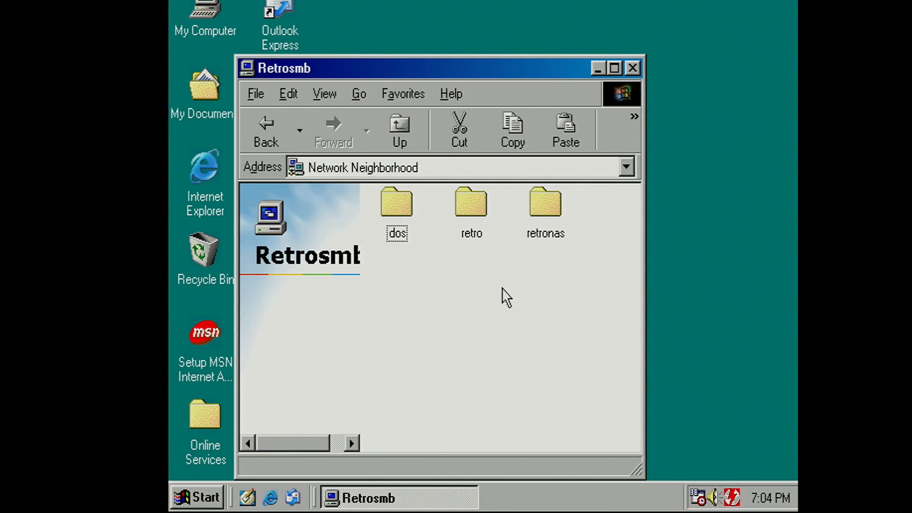
pyautogui.click(408, 207)
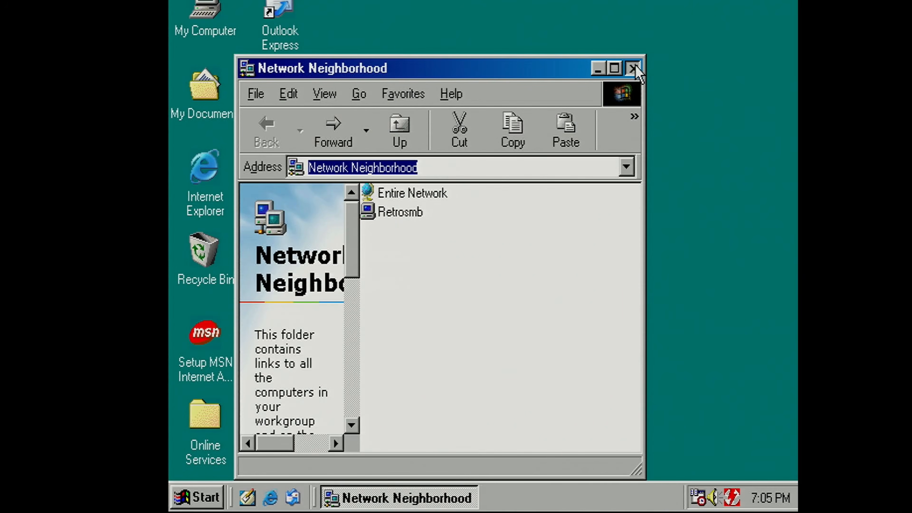
pyautogui.click(633, 69)
# Step: Go to \\retrosmb from the My Computer window's address
pyautogui.doubleClick(219, 7)
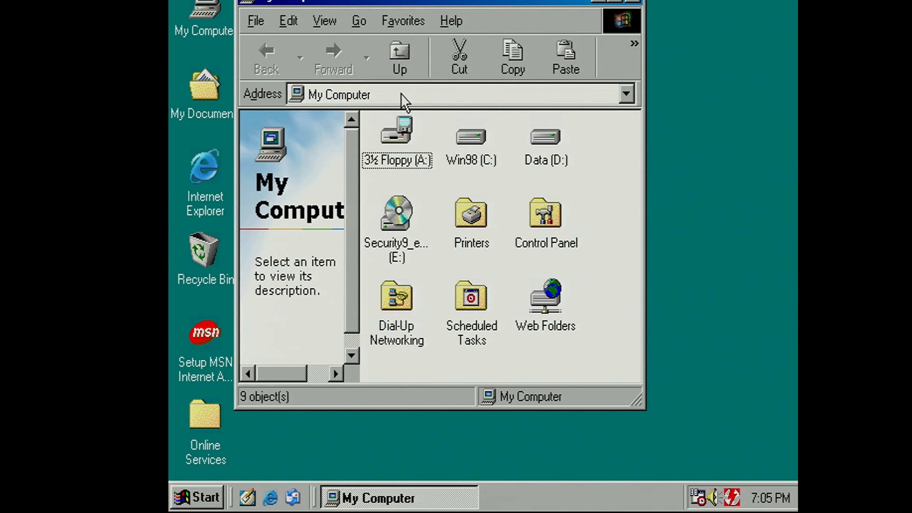
pyautogui.click(404, 94)
pyautogui.write('\\')
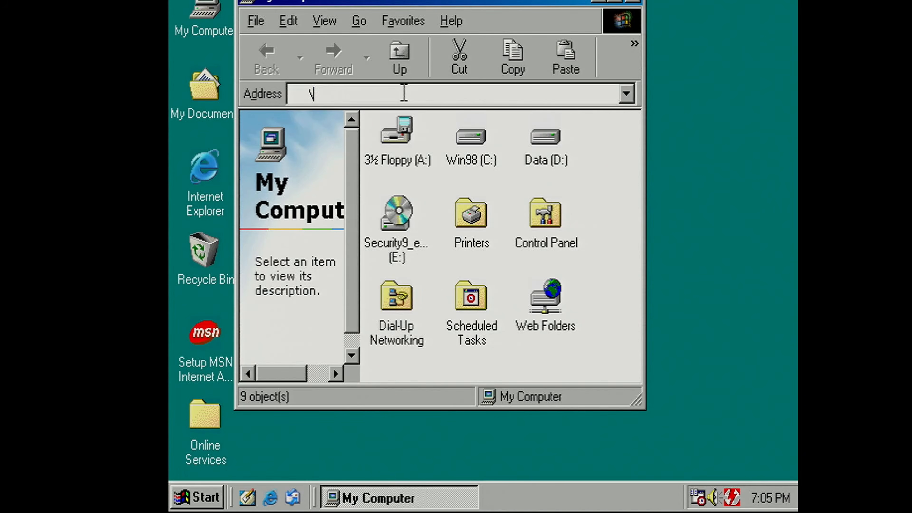
pyautogui.write('\\retrosmb')
pyautogui.press('Return')
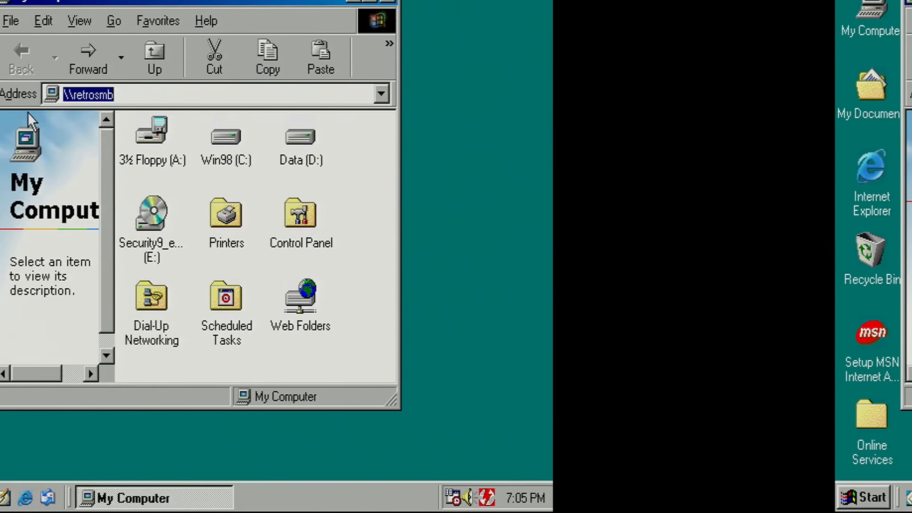
# Step: Go to the server by its IP address, \\192.168.1.1, in the same window
pyautogui.write('\\\\192.168.')
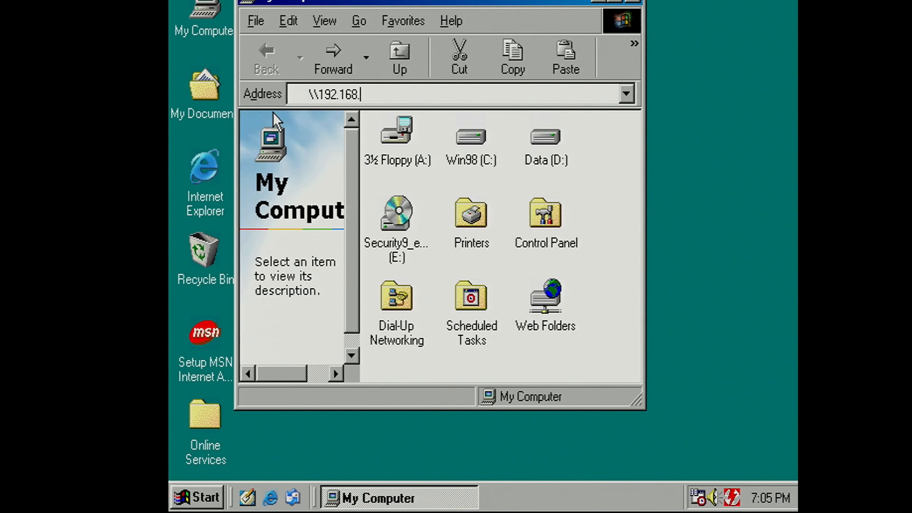
pyautogui.write('1.1')
pyautogui.press('Return')
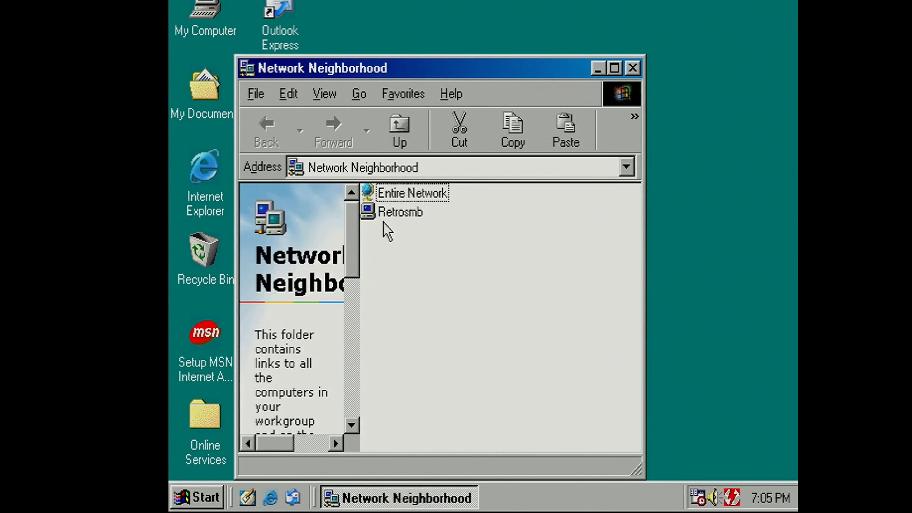
# Step: Map the dos share of the Retrosmb computer as network drive Y: and close the open folder windows
pyautogui.doubleClick(391, 216)
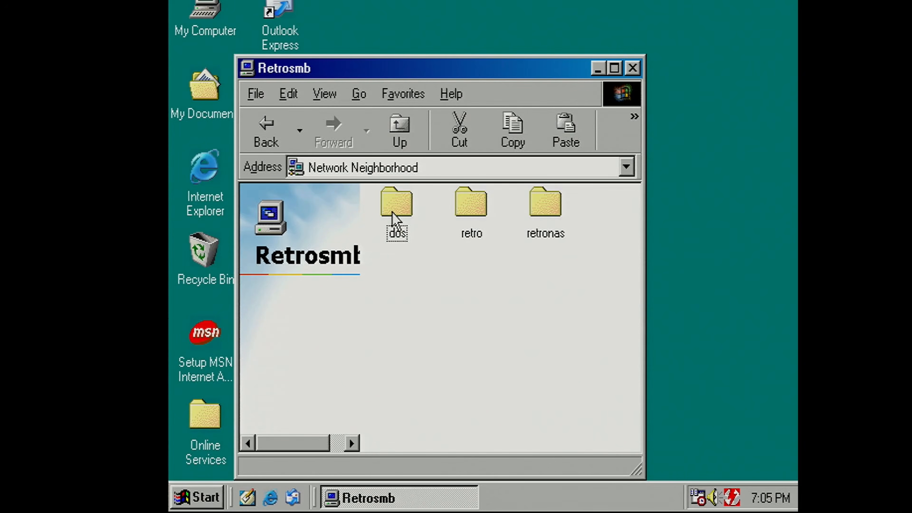
pyautogui.rightClick(393, 212)
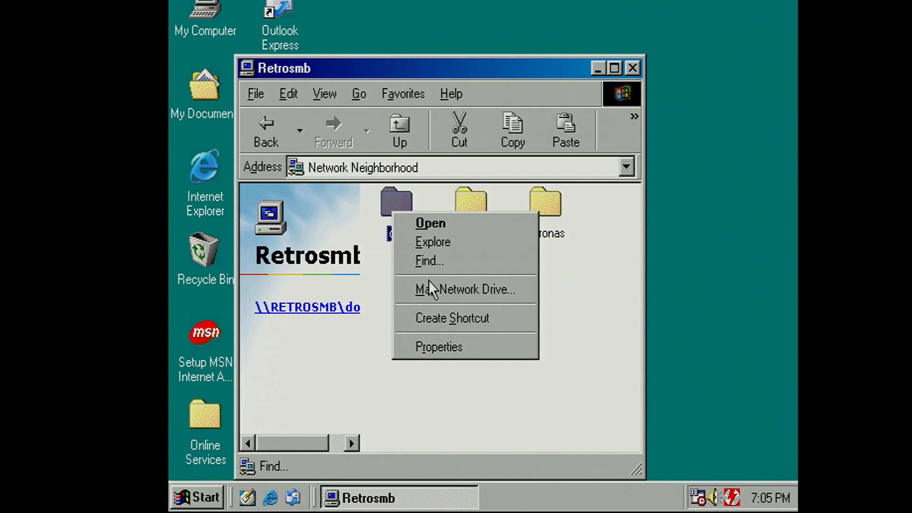
pyautogui.click(431, 289)
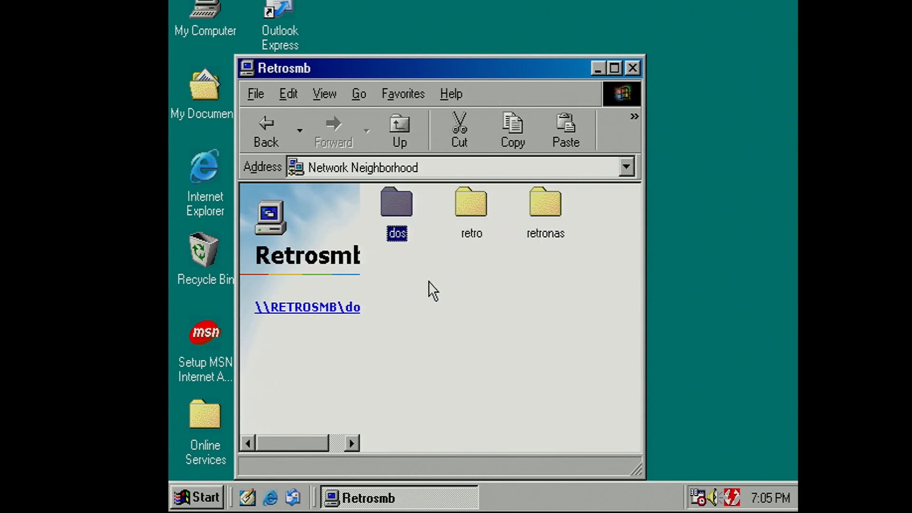
pyautogui.click(478, 217)
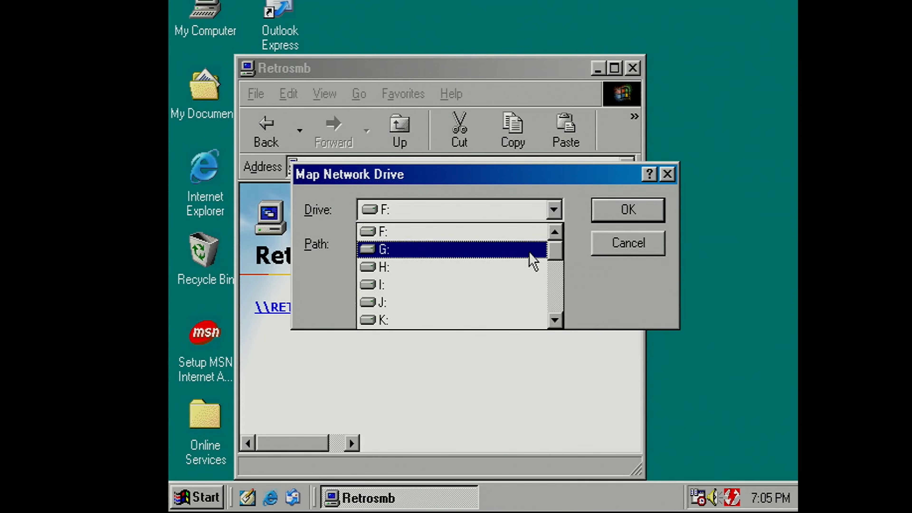
pyautogui.moveTo(557, 257); pyautogui.dragTo(552, 316)
pyautogui.click(504, 306)
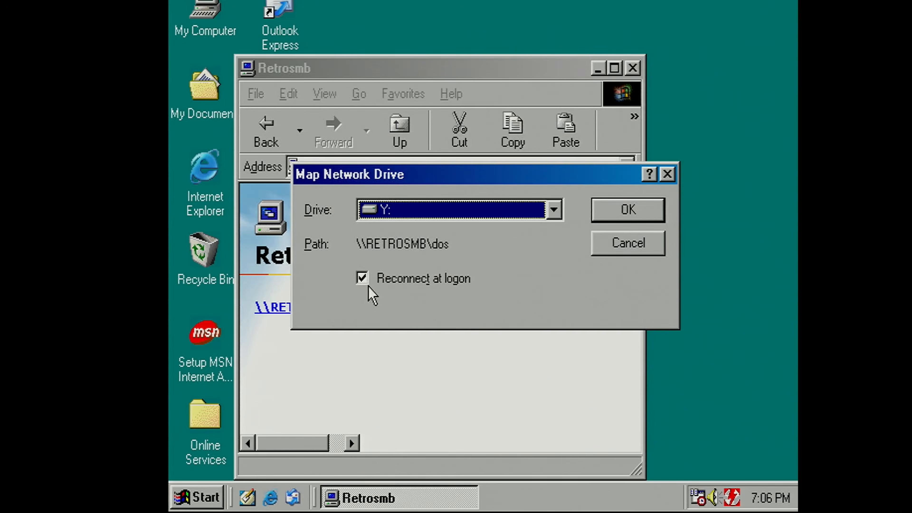
pyautogui.click(366, 279)
pyautogui.click(363, 274)
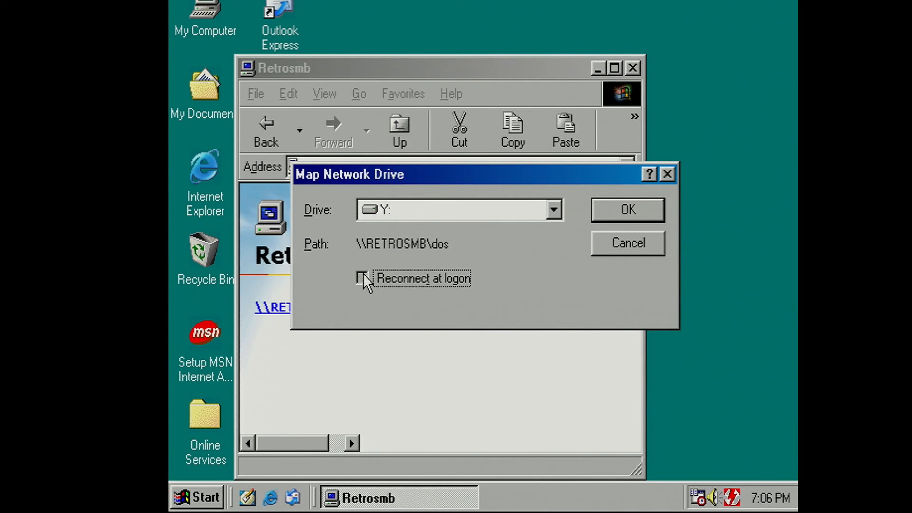
pyautogui.click(643, 211)
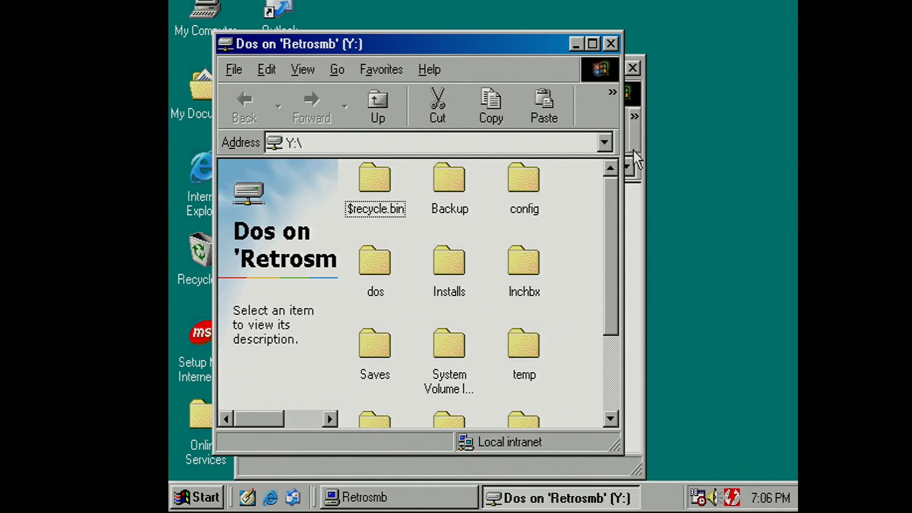
pyautogui.click(633, 68)
pyautogui.click(611, 45)
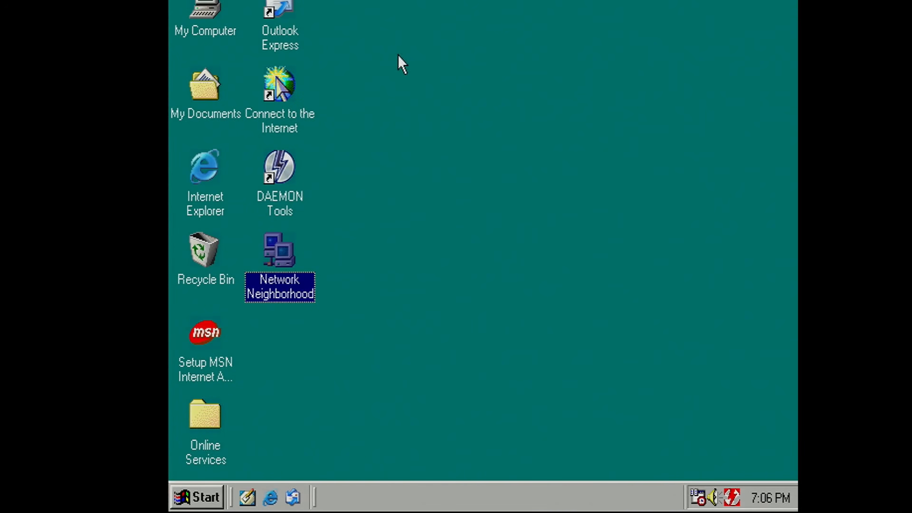
# Step: Open the mapped drive Y: from My Computer and enter one of the folders further down its contents
pyautogui.doubleClick(219, 5)
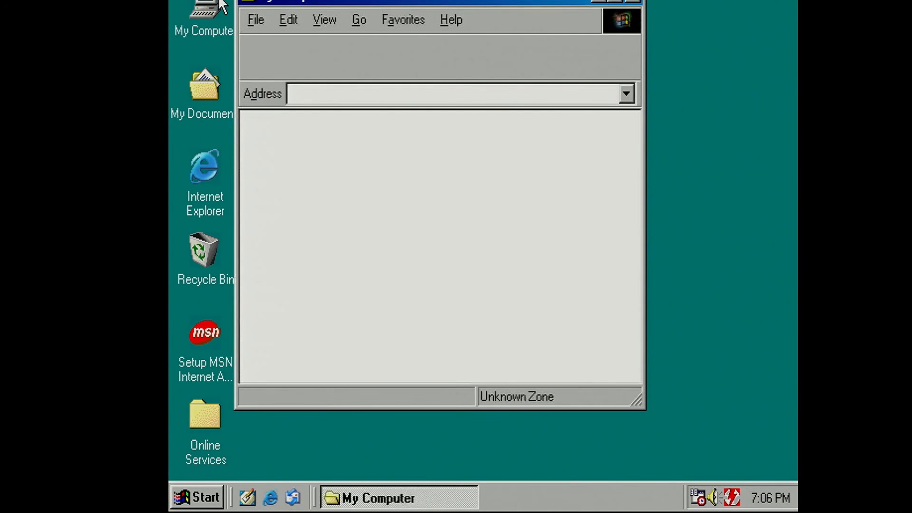
pyautogui.doubleClick(466, 251)
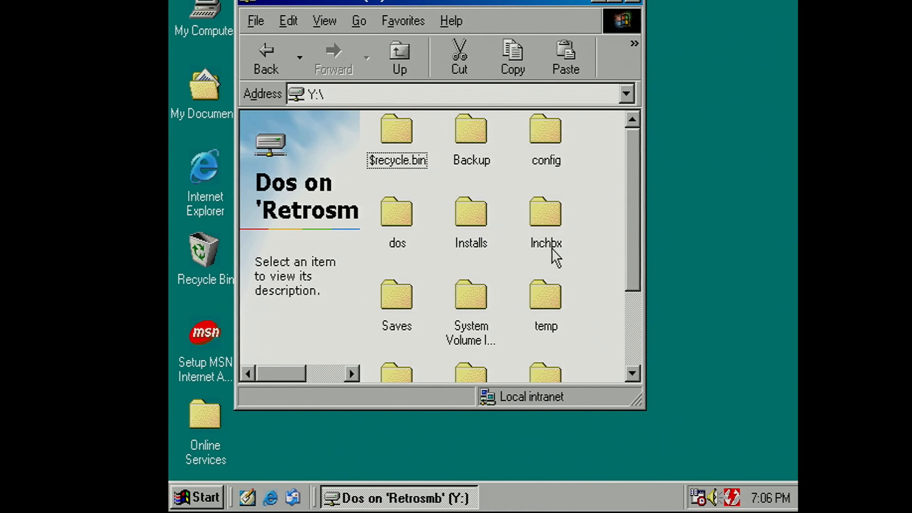
pyautogui.moveTo(632, 247); pyautogui.dragTo(566, 257)
pyautogui.doubleClick(469, 178)
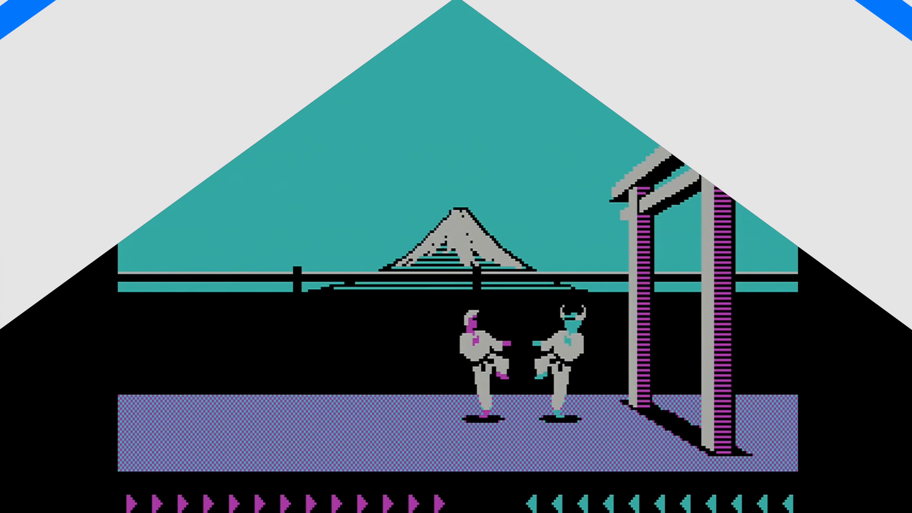
pyautogui.press('z')
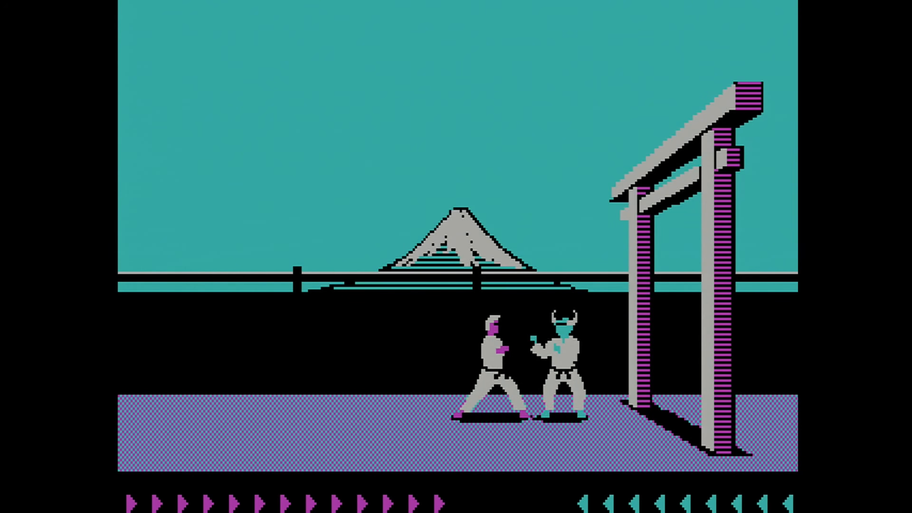
pyautogui.press('a')
pyautogui.press('w')
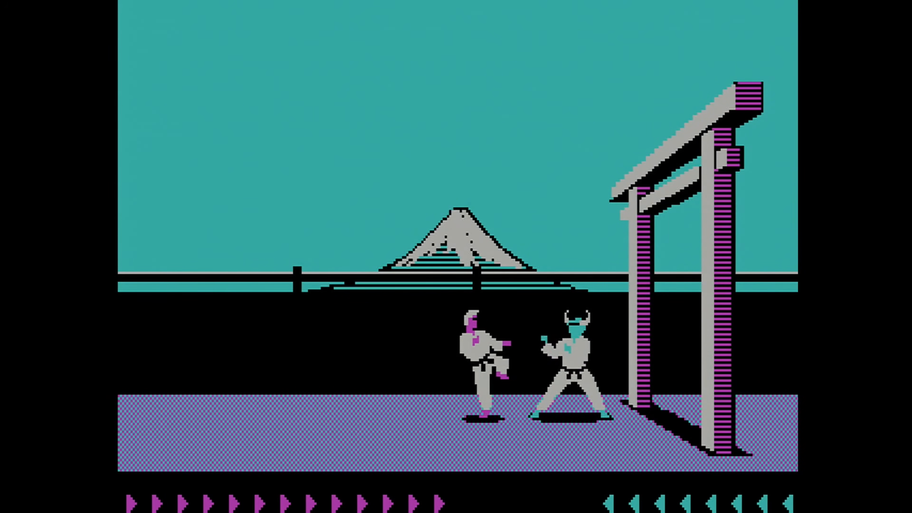
pyautogui.press('w')
pyautogui.press('Right')
pyautogui.press('a')
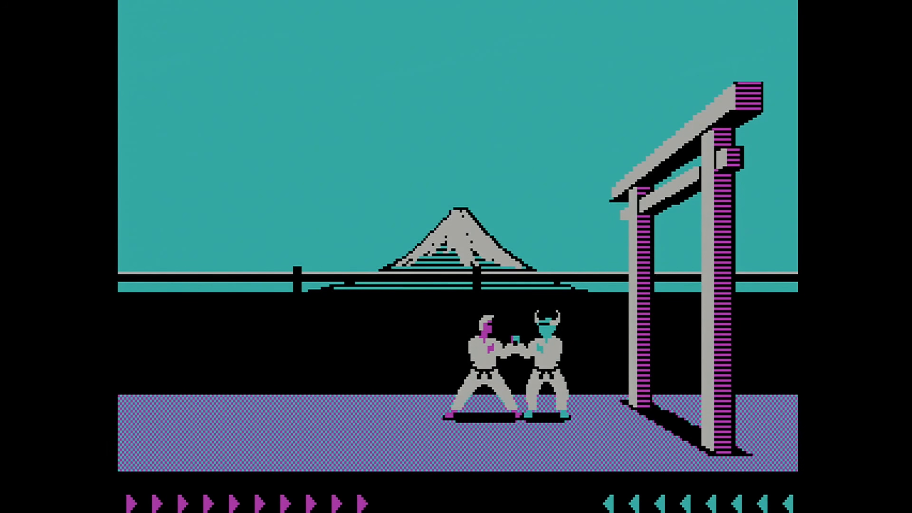
pyautogui.press('w')
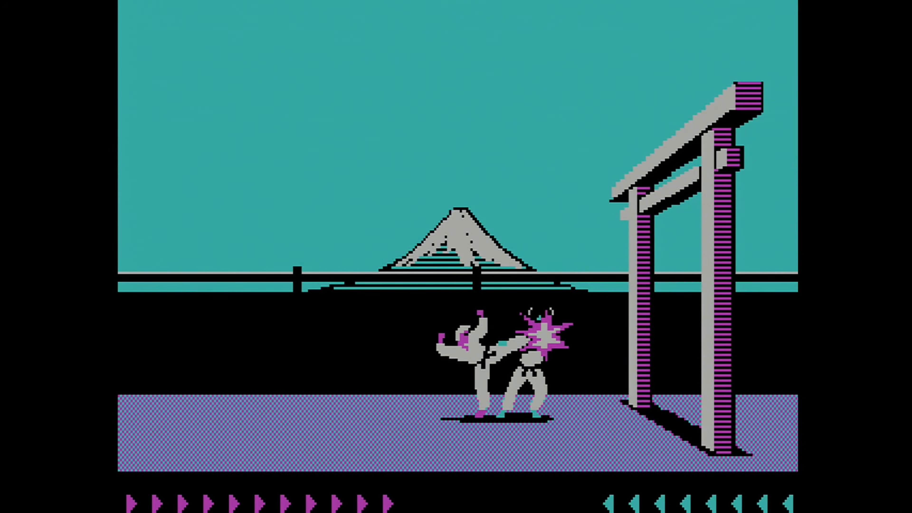
pyautogui.write('d')
pyautogui.write('\\utils\\')
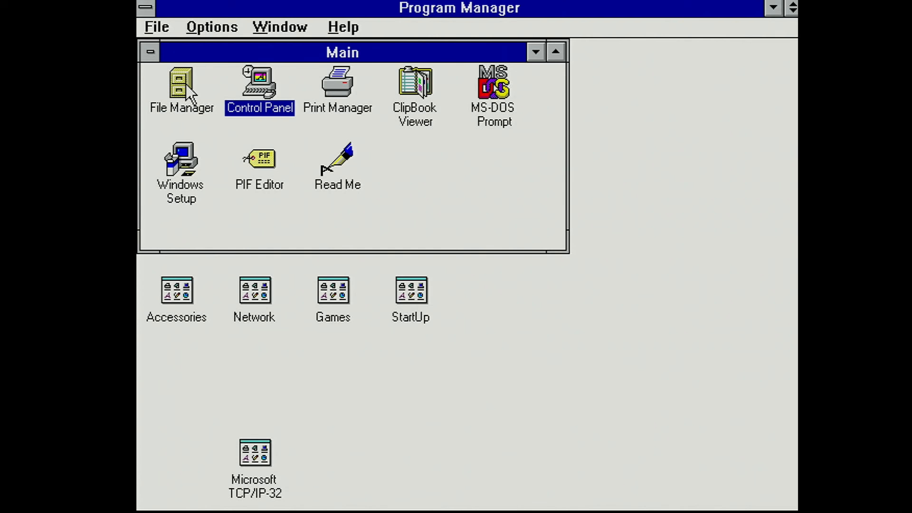
# Step: Start connecting a network drive in File Manager, select the RETROSMB computer and show the available drive letters
pyautogui.doubleClick(180, 86)
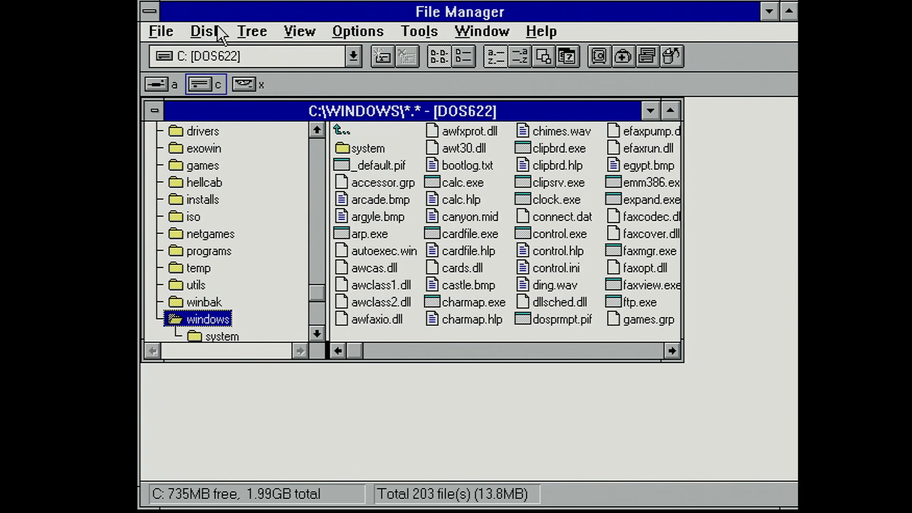
pyautogui.click(205, 32)
pyautogui.click(241, 142)
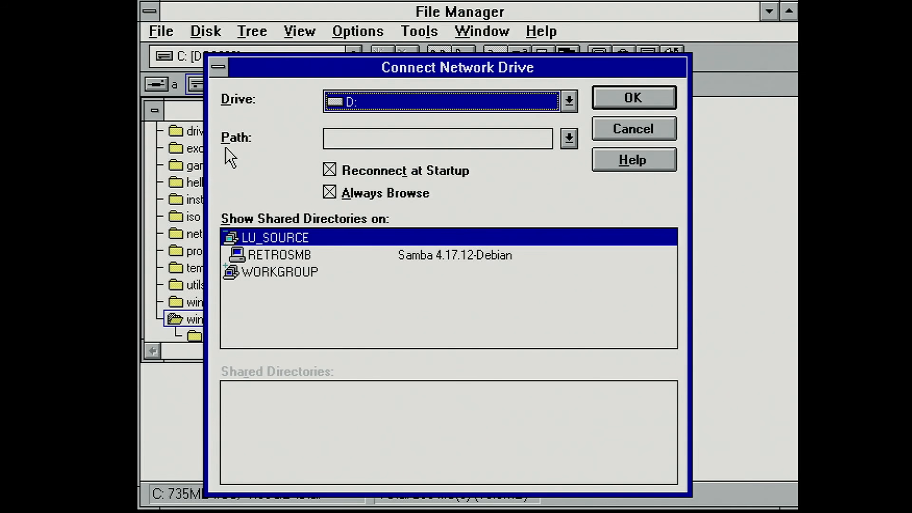
pyautogui.click(306, 255)
pyautogui.click(569, 101)
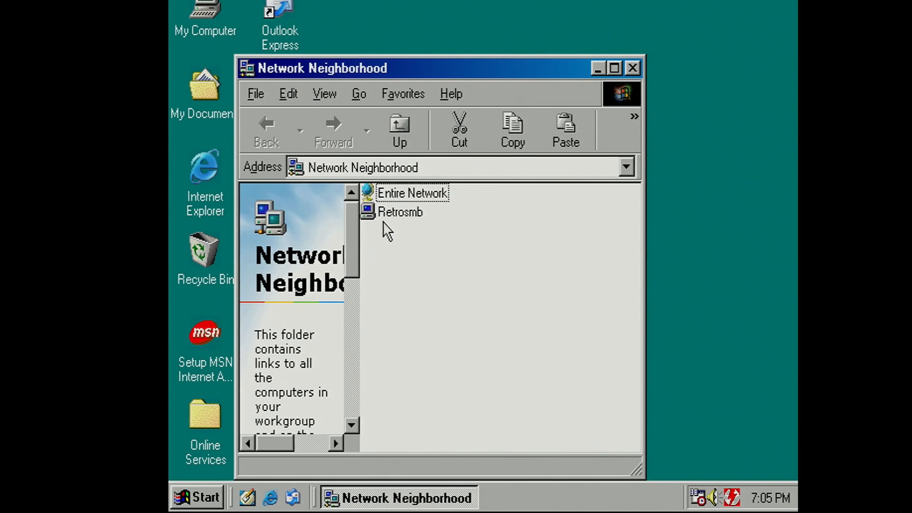
# Step: Open the Retrosmb computer in Network Neighborhood, start mapping its dos share as a network drive and show the last drive letters up to Z:
pyautogui.doubleClick(387, 213)
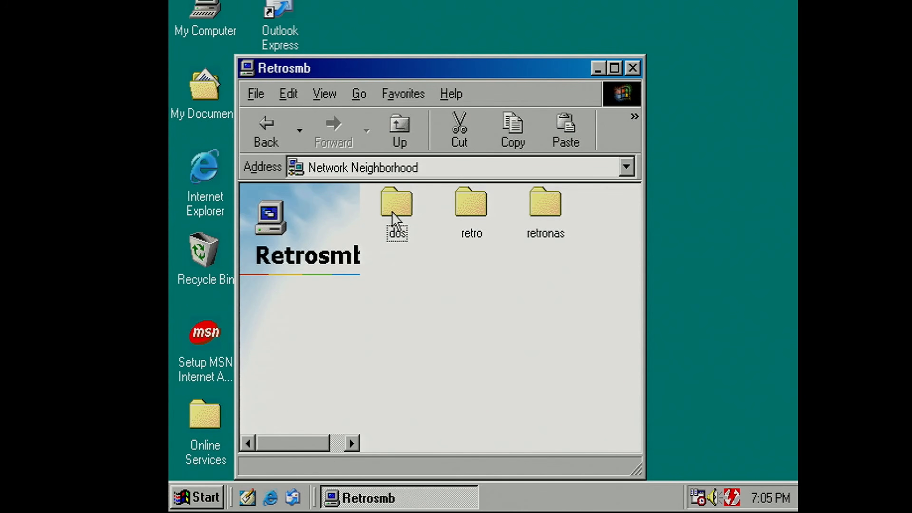
pyautogui.rightClick(394, 216)
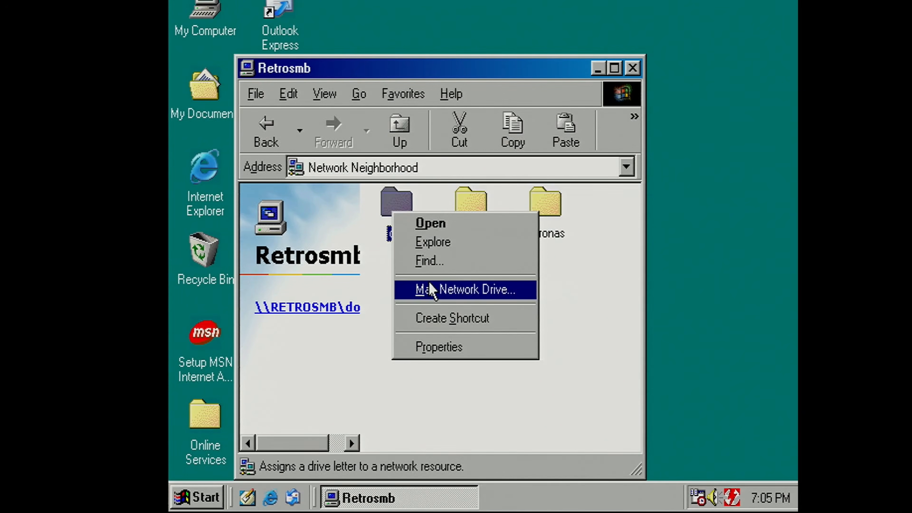
pyautogui.click(429, 289)
pyautogui.click(478, 215)
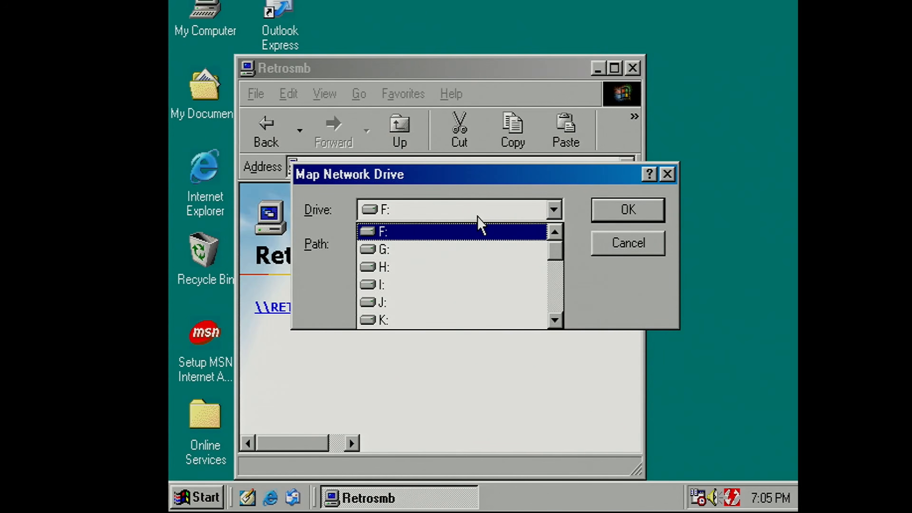
pyautogui.moveTo(555, 252); pyautogui.dragTo(550, 334)
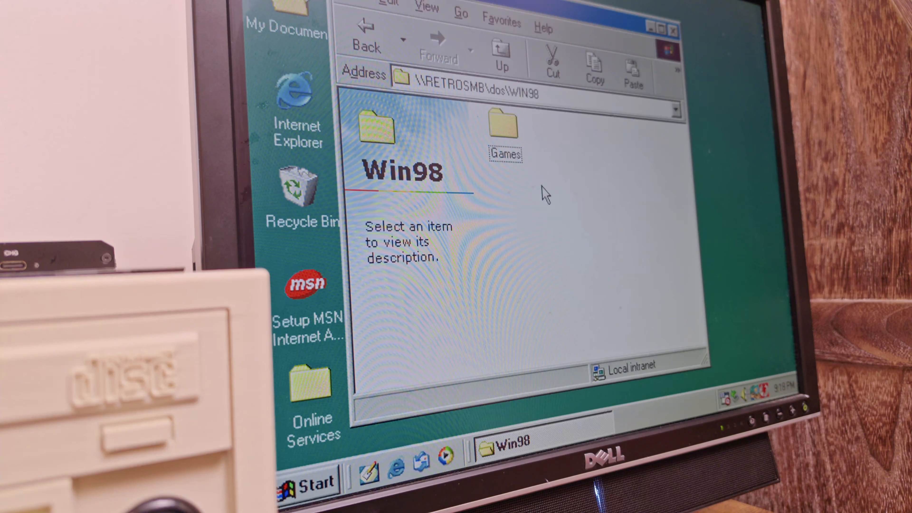
# Step: Open the Games folder inside WIN98 on the dos share and enter its Daytona folder
pyautogui.doubleClick(520, 123)
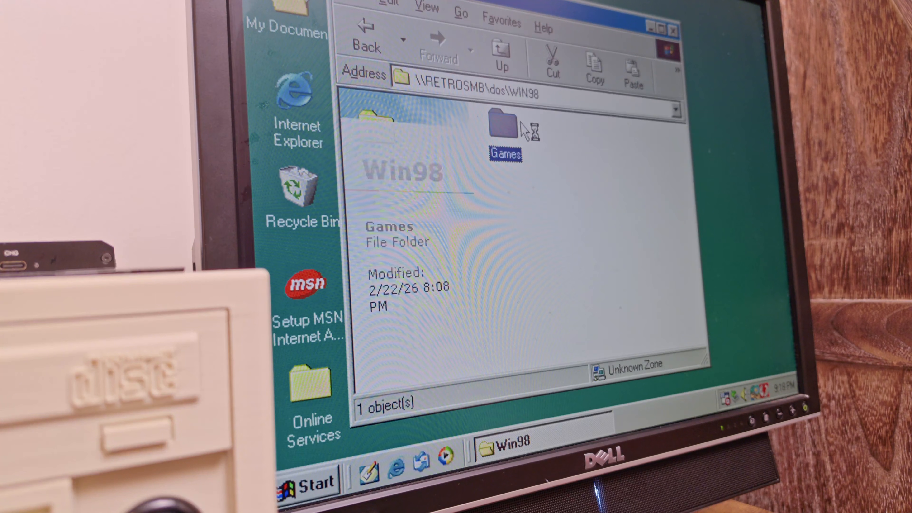
pyautogui.click(499, 122)
pyautogui.doubleClick(503, 125)
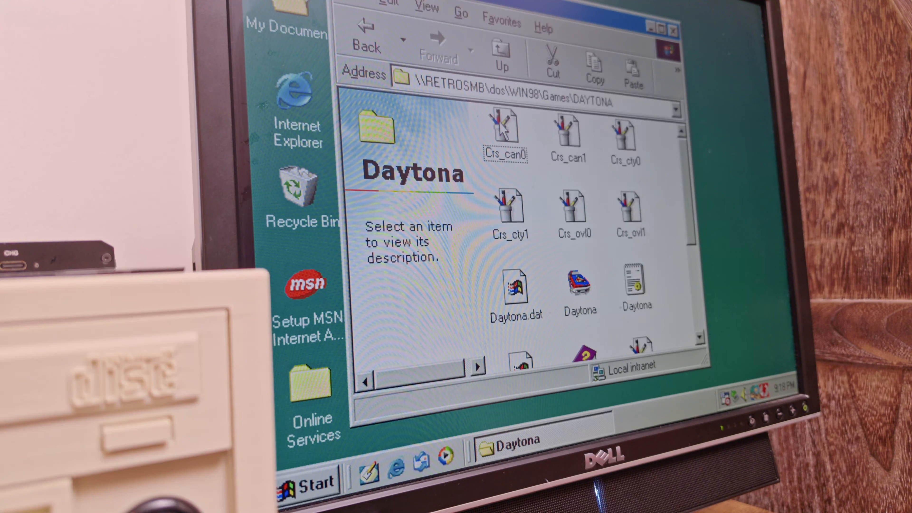
# Step: Go back up from the Daytona folder to the root of the dos share and open the Installs folder
pyautogui.click(503, 63)
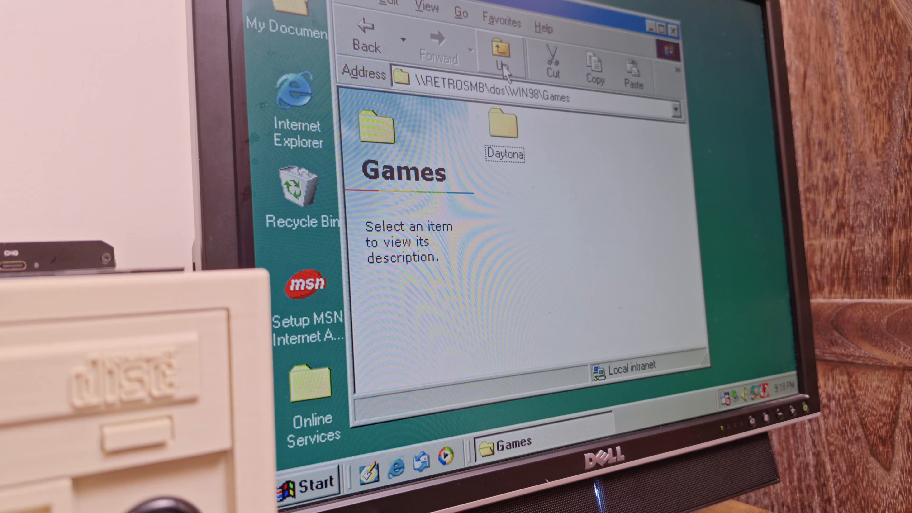
pyautogui.click(502, 63)
pyautogui.click(503, 64)
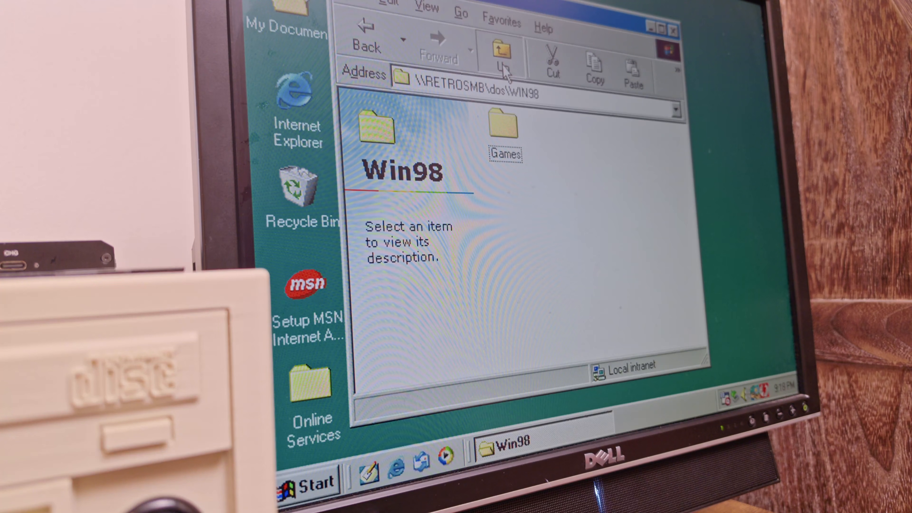
pyautogui.scroll(-1, 676, 268)
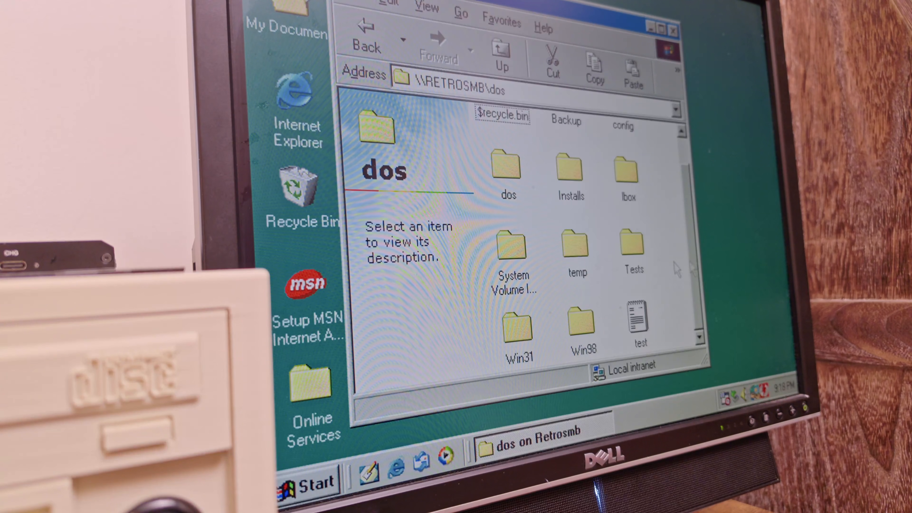
pyautogui.doubleClick(568, 166)
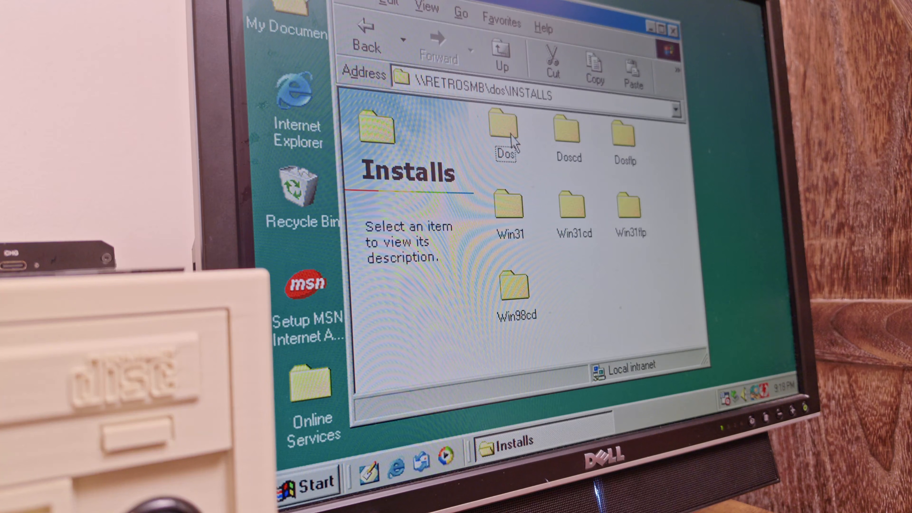
# Step: View the Dos folder inside Installs, return to Installs and open the Win31cd folder
pyautogui.doubleClick(511, 134)
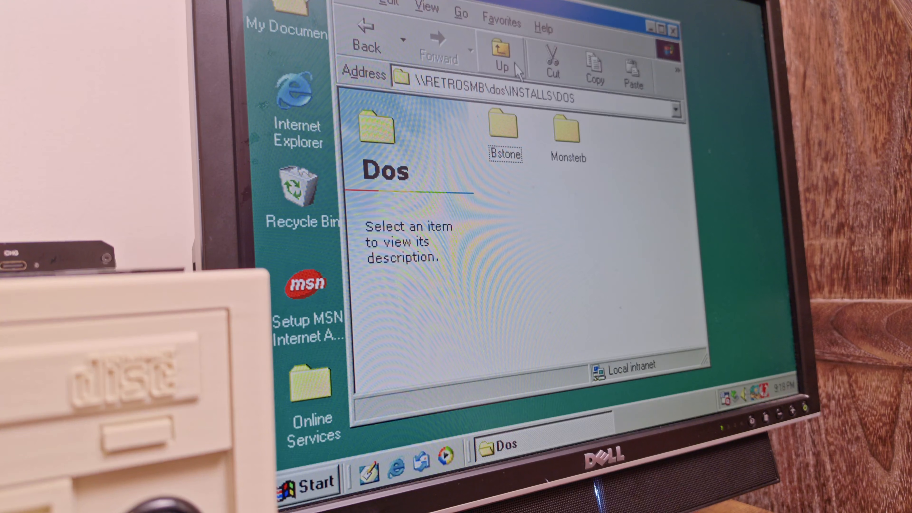
pyautogui.click(502, 57)
pyautogui.doubleClick(581, 229)
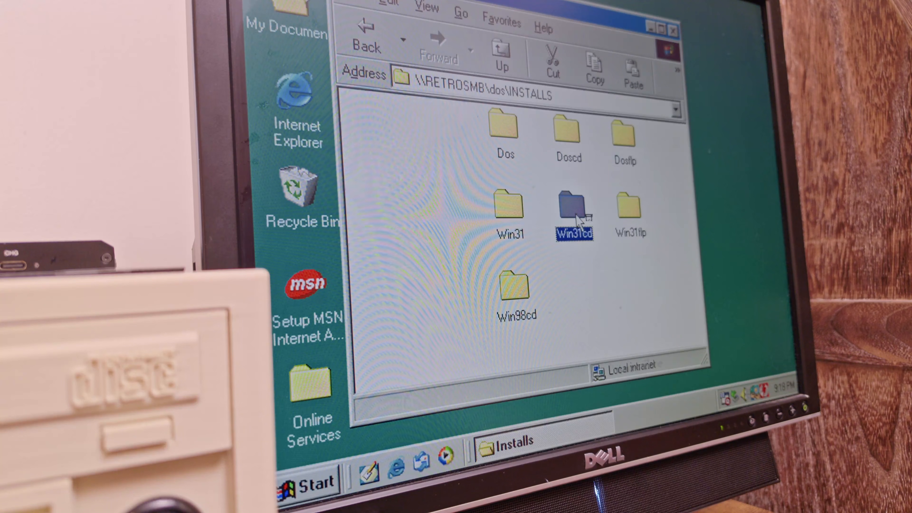
# Step: Look into the apps and games folders inside Win31cd, going back up one level after each
pyautogui.doubleClick(510, 129)
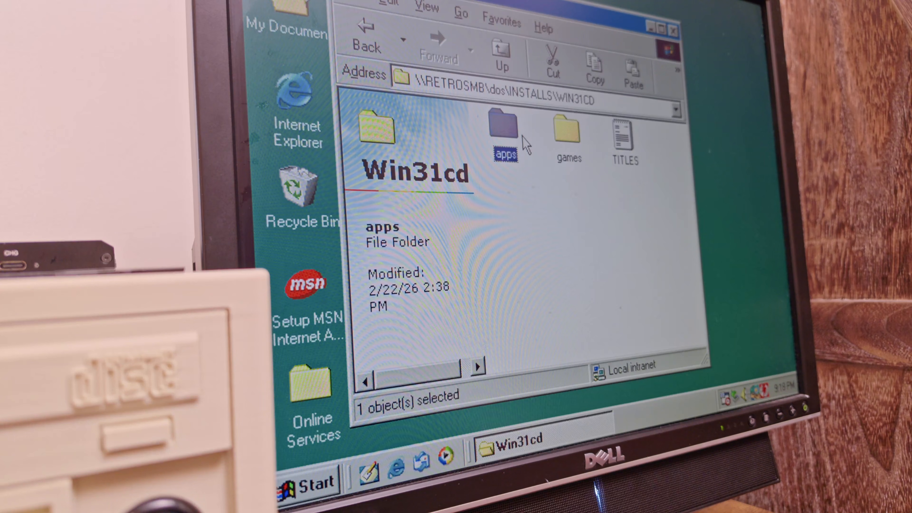
pyautogui.click(501, 57)
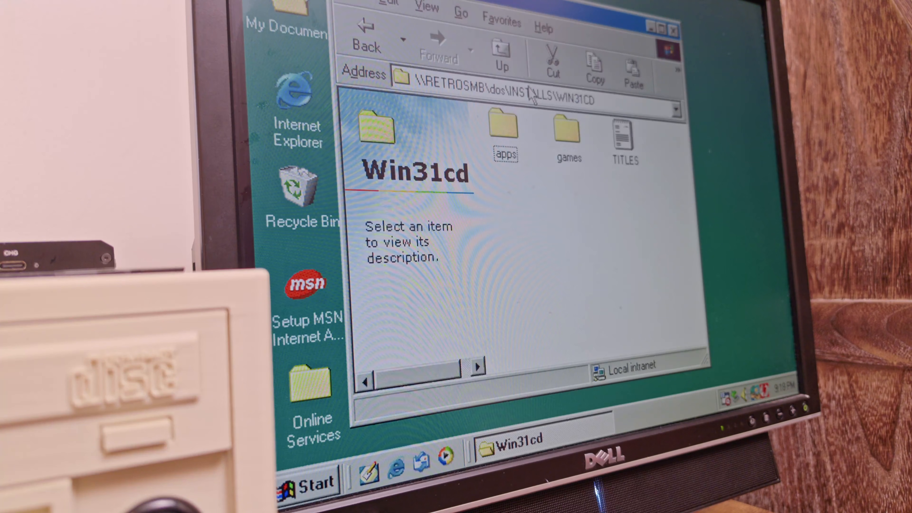
pyautogui.doubleClick(574, 137)
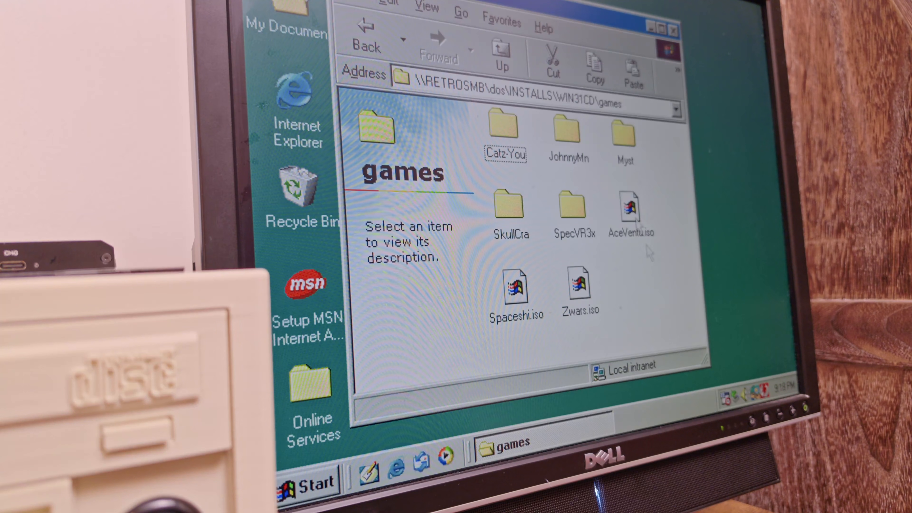
pyautogui.click(518, 54)
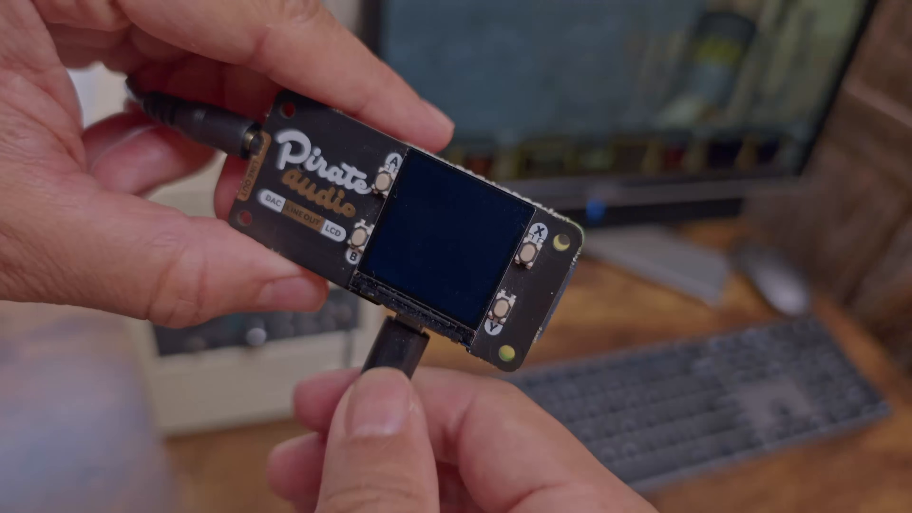